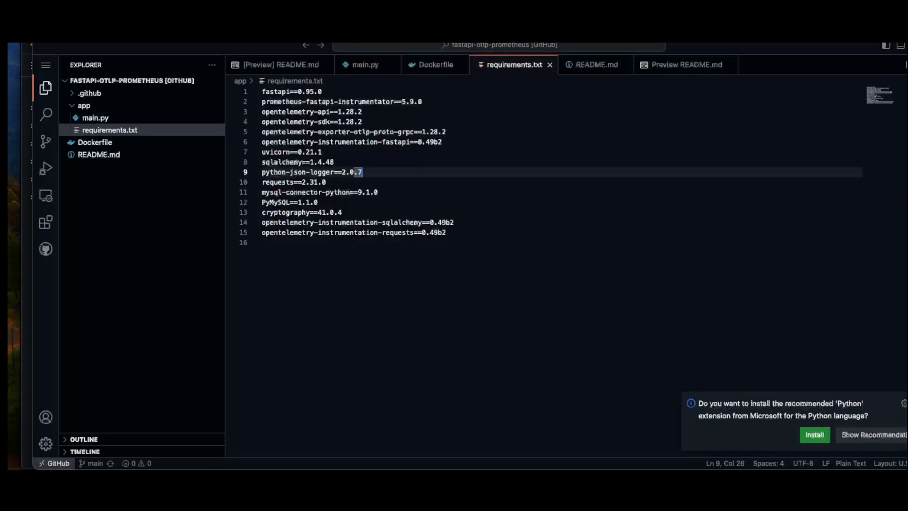
Review the pinned packages in requirements.txt, including the OpenTelemetry OTLP exporter and FastAPI instrumentation entries.
click(102, 119)
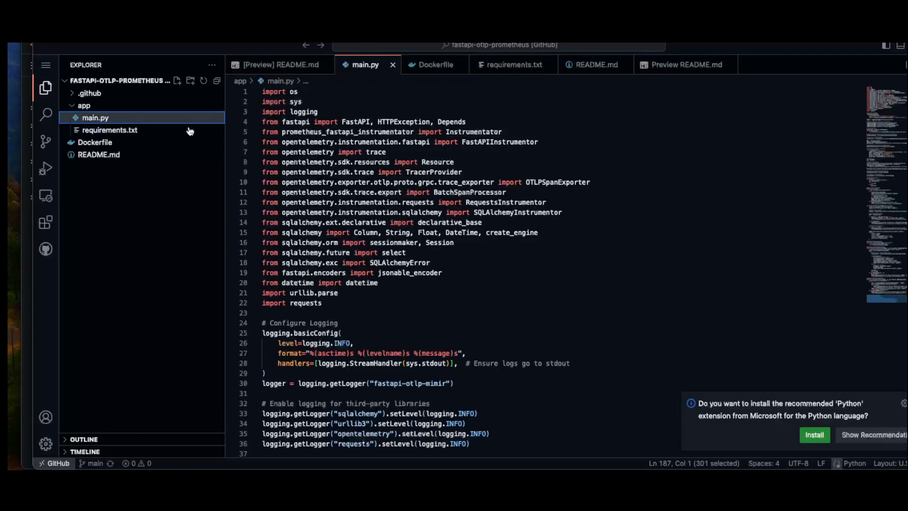
click(131, 135)
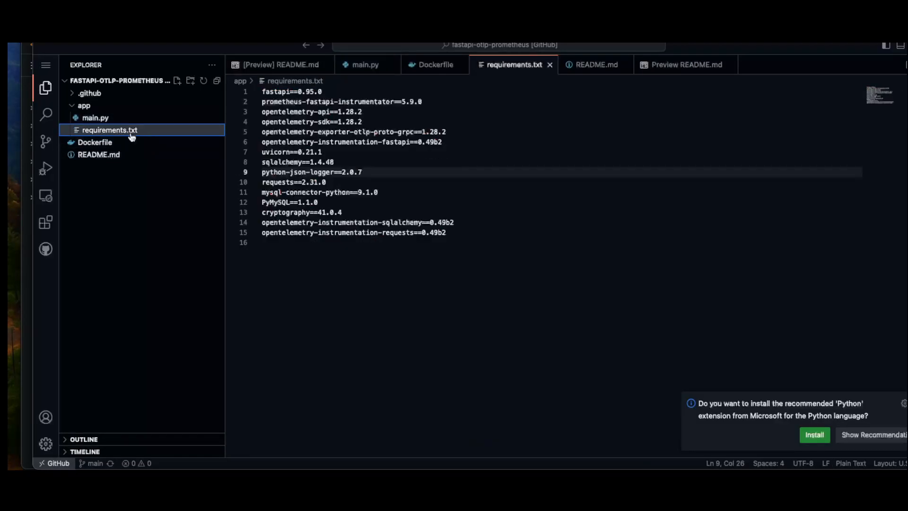
drag(461, 235, 265, 91)
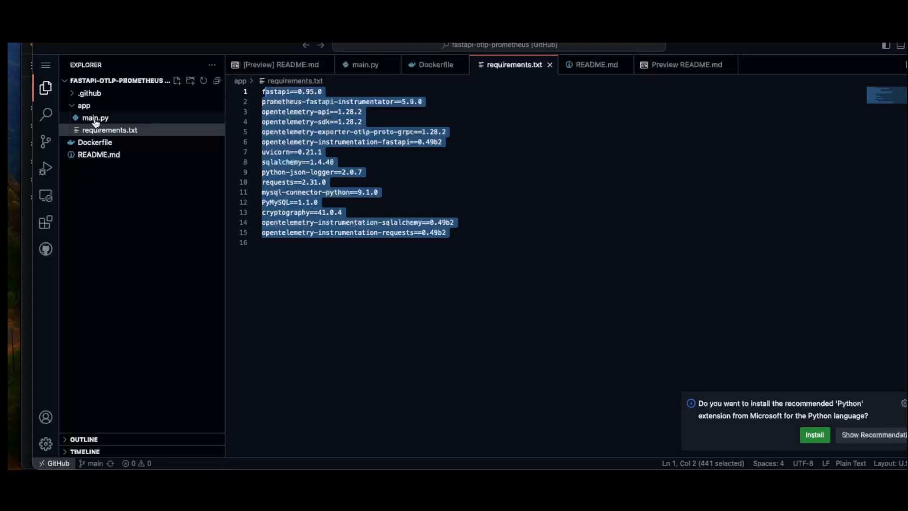
click(371, 149)
drag(448, 142, 268, 129)
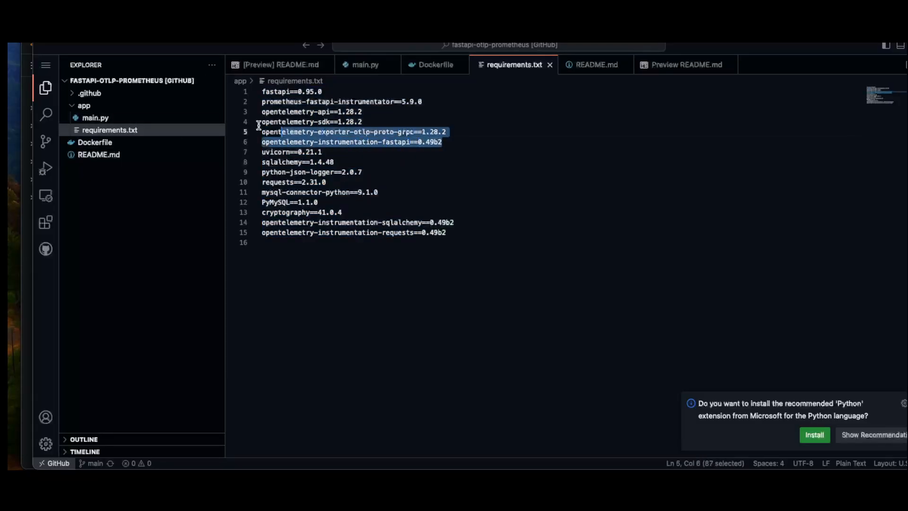
Read through main.py from the FastAPI import through the database, OpenTelemetry and Prometheus setup to the test_logging endpoint.
click(138, 119)
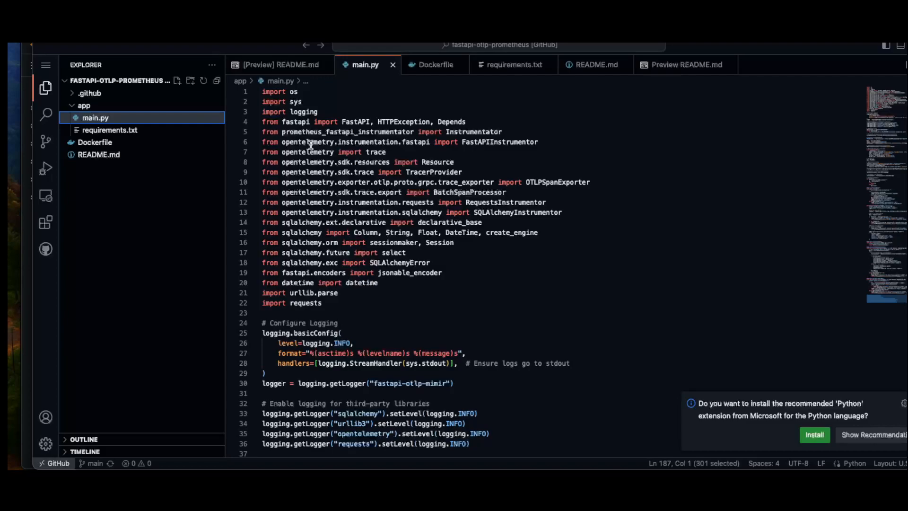
drag(311, 121, 278, 122)
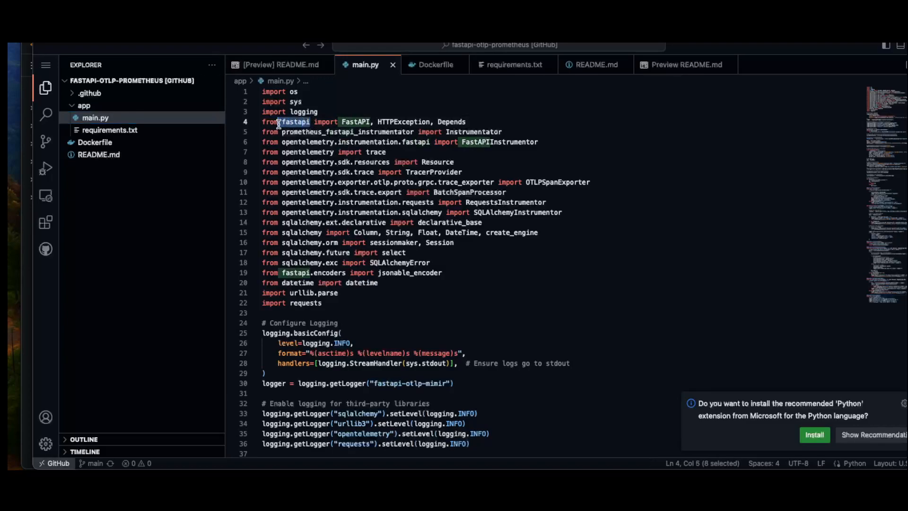
scroll(431, 203, down, 1)
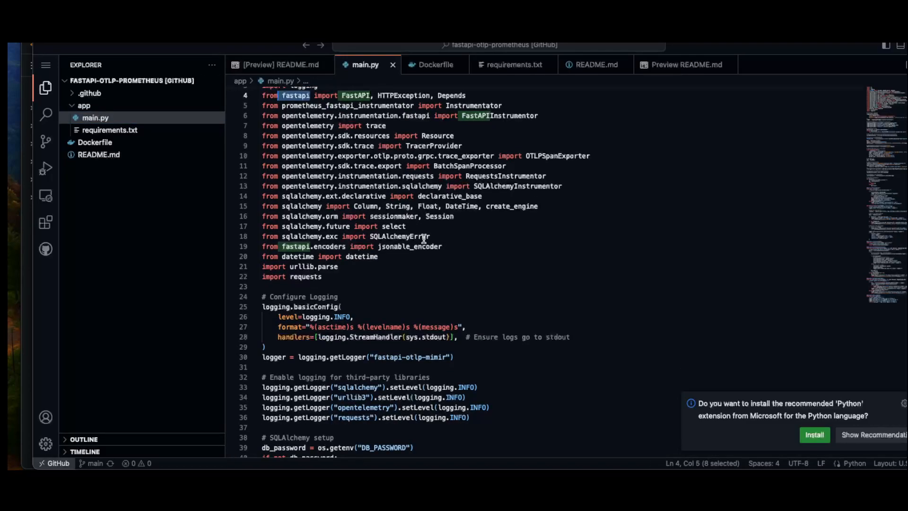
scroll(423, 239, down, 11)
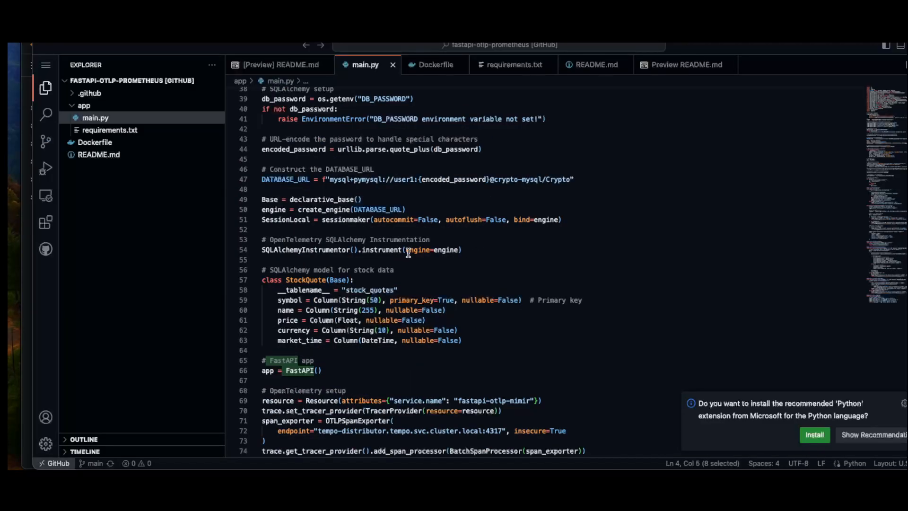
scroll(461, 256, up, 3)
scroll(490, 182, up, 5)
scroll(432, 251, down, 12)
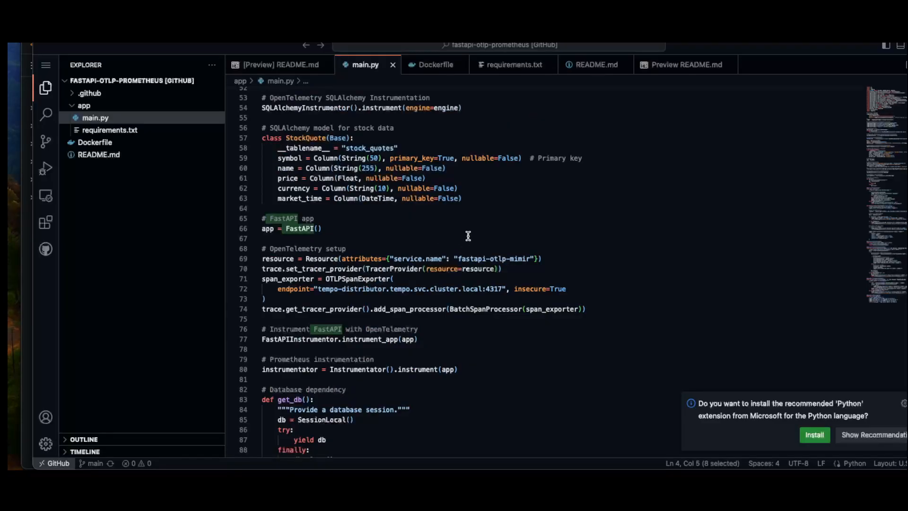
scroll(418, 223, down, 20)
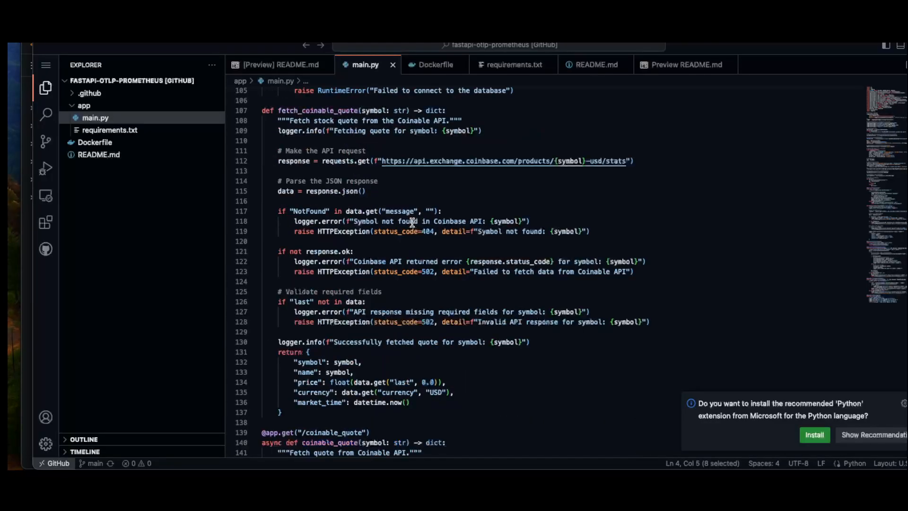
scroll(412, 222, down, 4)
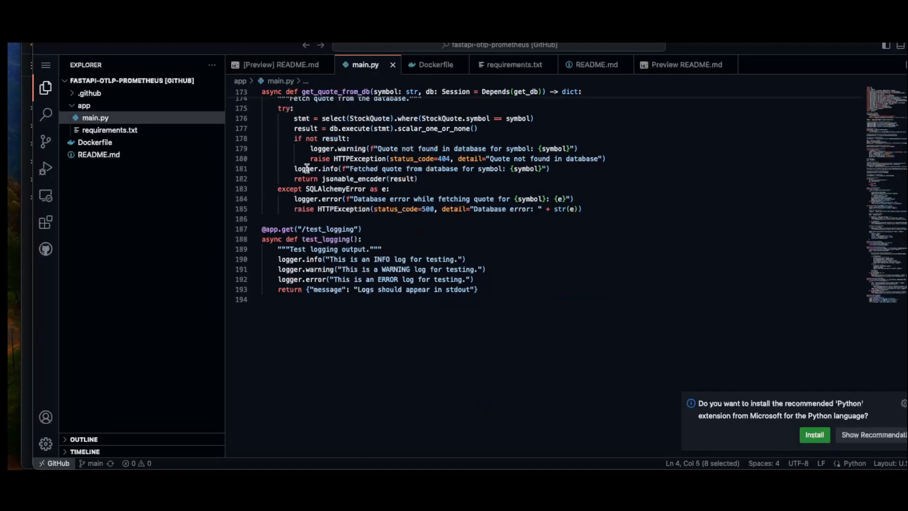
Switch to the FastAPI docs page in the browser, collapse the POST /coinable_quote/save endpoint and expand GET /coinable_quote.
click(27, 251)
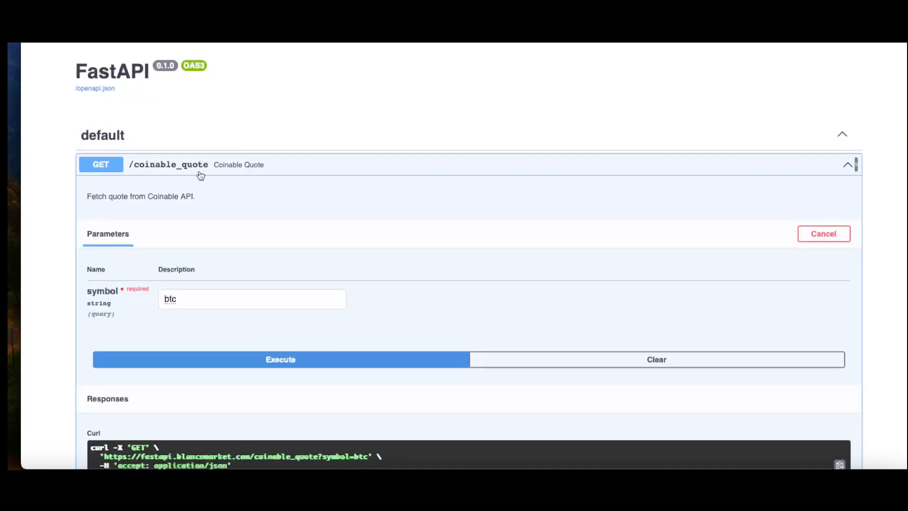
click(197, 170)
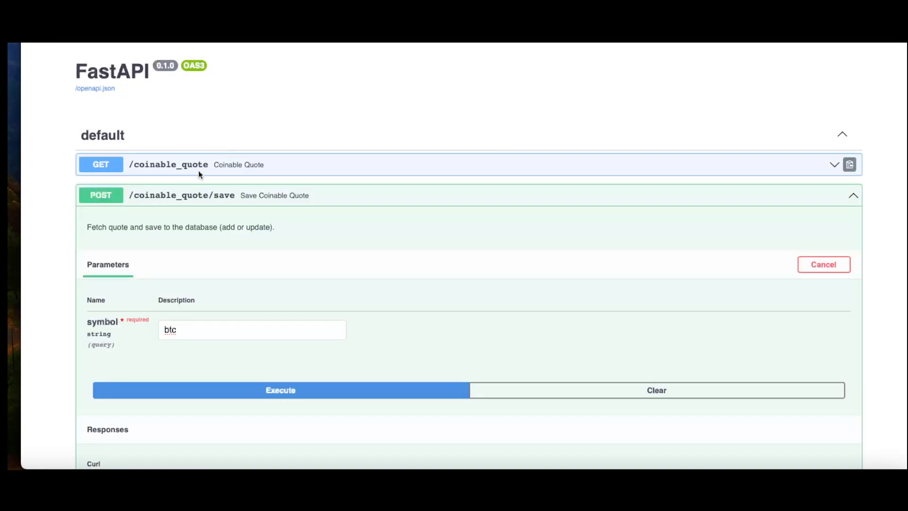
click(199, 193)
click(275, 166)
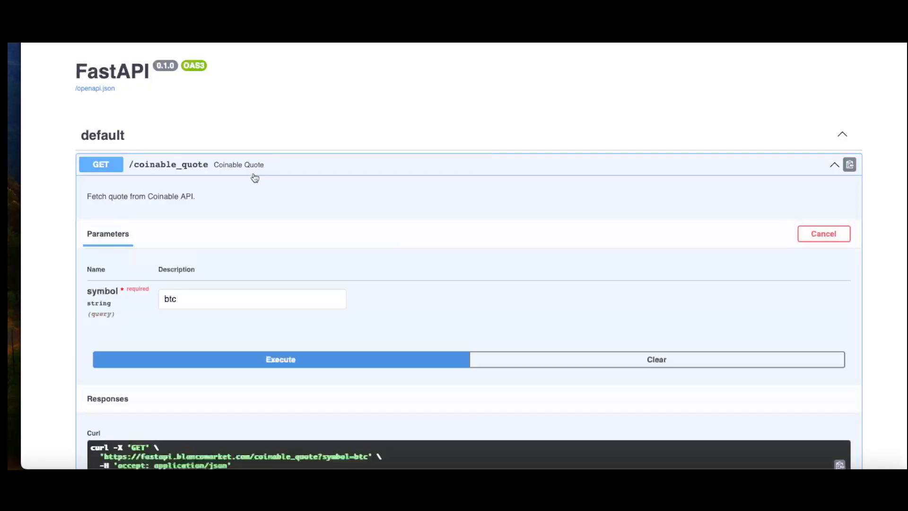
Run the GET /coinable_quote request for symbol btc and inspect its response.
click(273, 353)
scroll(251, 293, down, 3)
drag(155, 109, 196, 107)
scroll(253, 281, down, 1)
scroll(255, 376, down, 6)
drag(225, 302, 185, 302)
Expand the POST /coinable_quote/save endpoint, run it for symbol btc and inspect the response body.
scroll(264, 283, down, 7)
scroll(262, 284, down, 13)
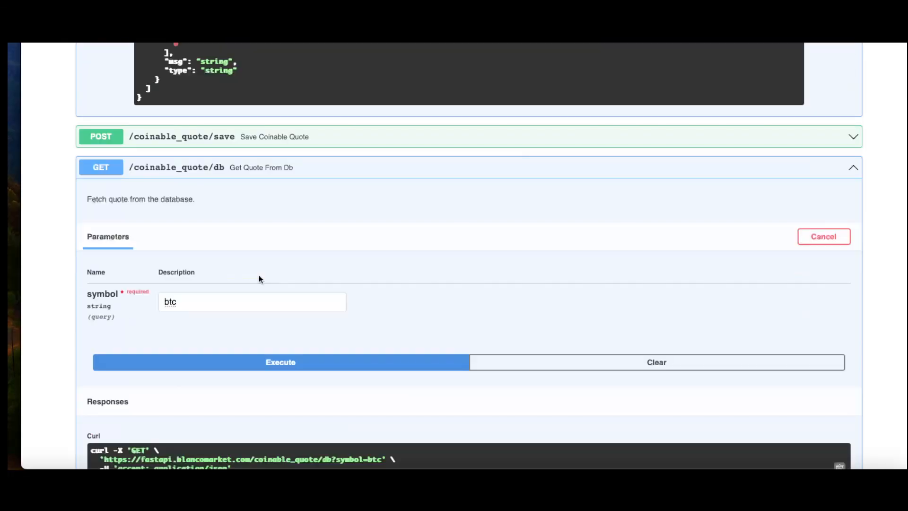
click(232, 137)
click(273, 337)
scroll(322, 276, down, 8)
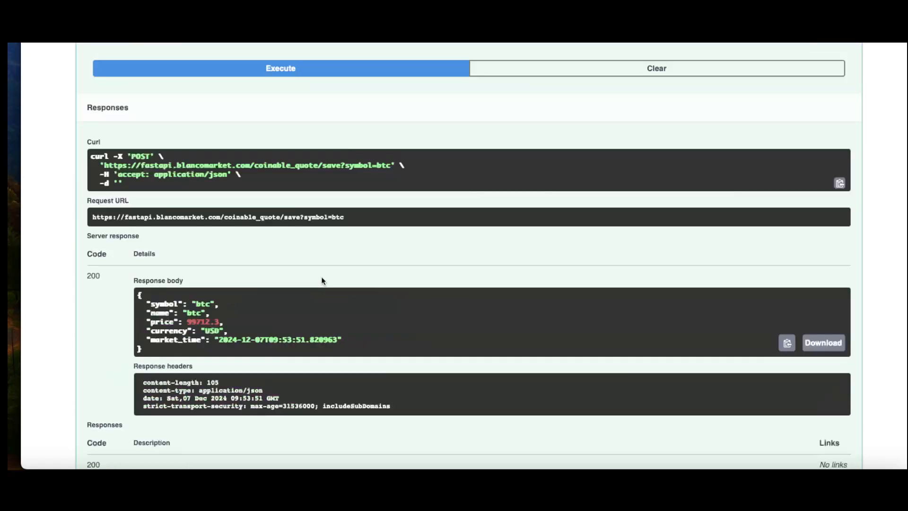
drag(228, 342, 166, 306)
Run the GET /coinable_quote/db request for symbol btc to fetch the quote from the database.
scroll(196, 311, down, 9)
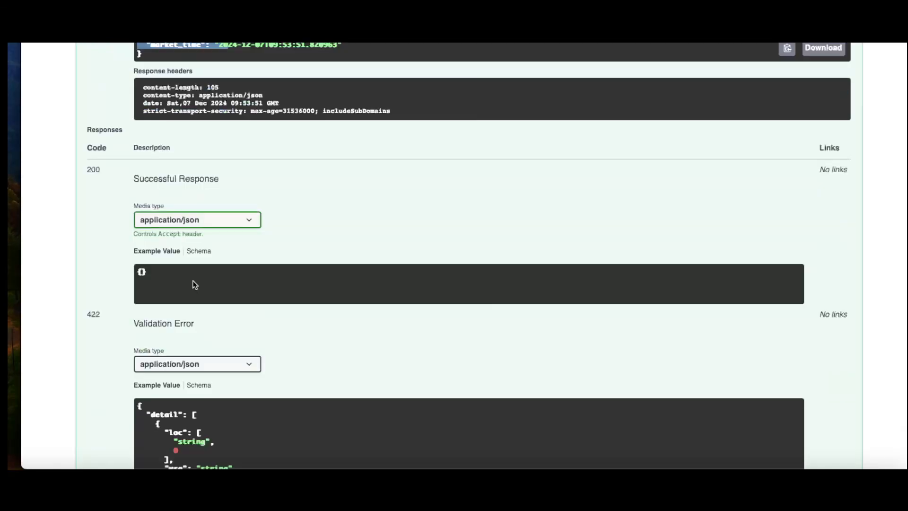
scroll(194, 284, down, 10)
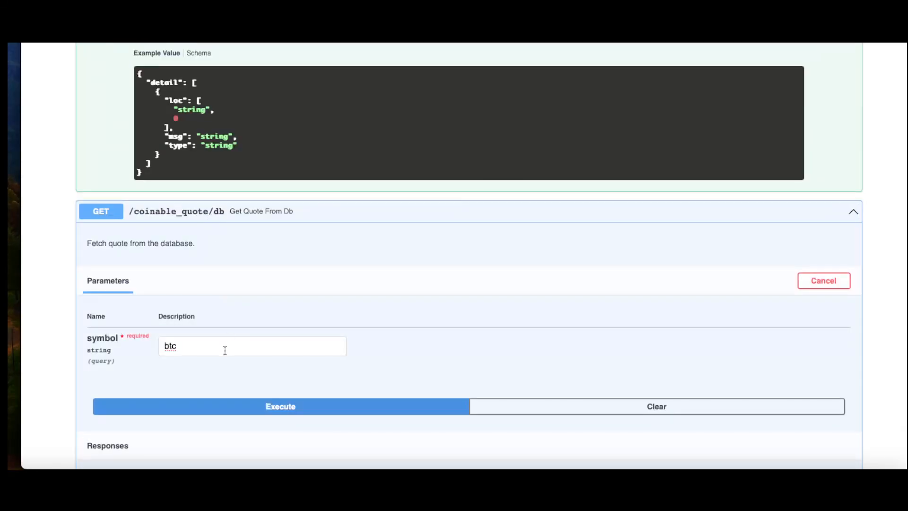
click(243, 405)
scroll(253, 337, down, 5)
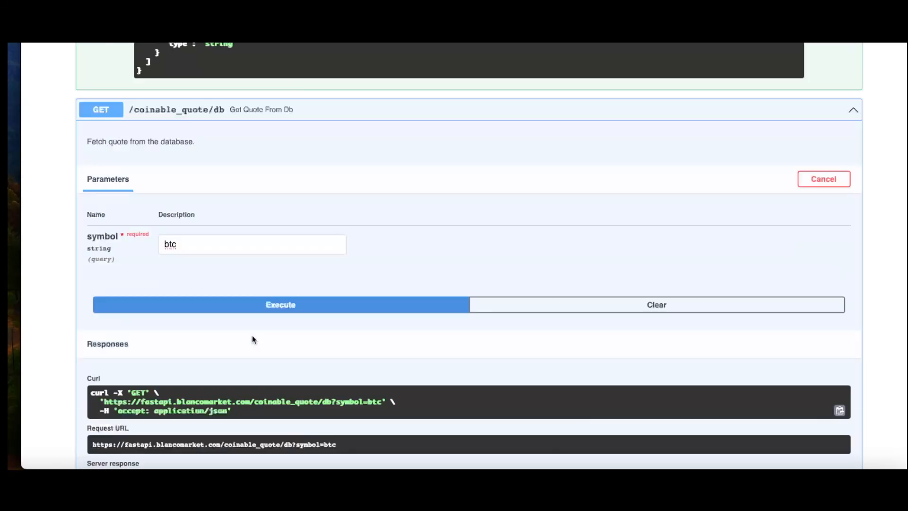
Run the GET /test_logging request to produce test log output.
scroll(249, 336, down, 20)
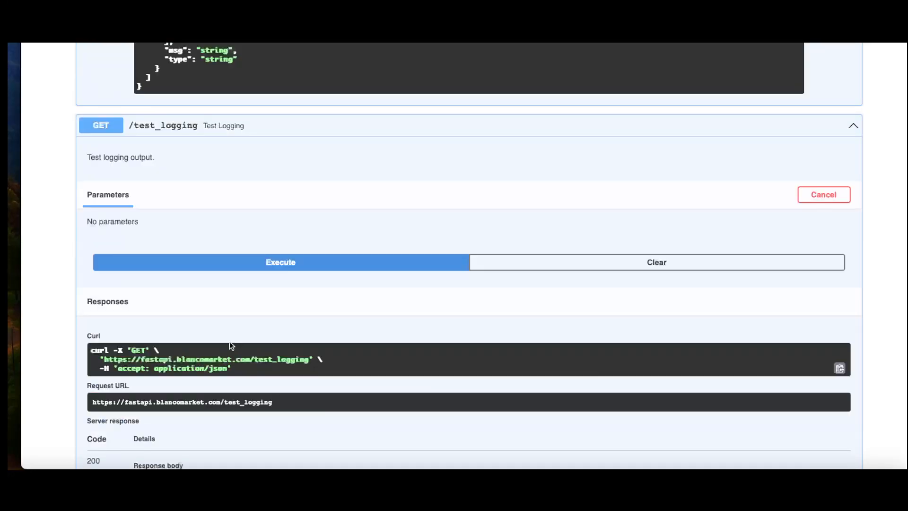
click(255, 268)
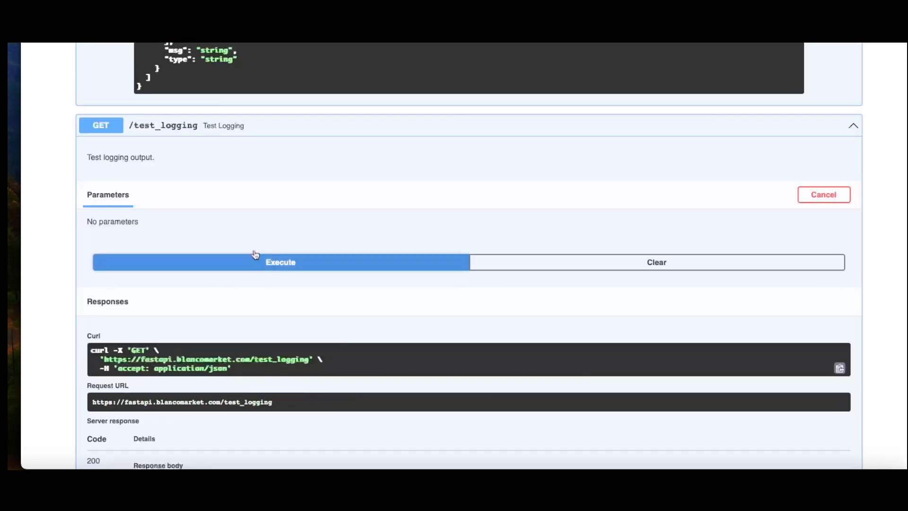
scroll(253, 250, down, 8)
Run the GET /coinable_quote request for symbol btc a second time.
scroll(253, 249, up, 20)
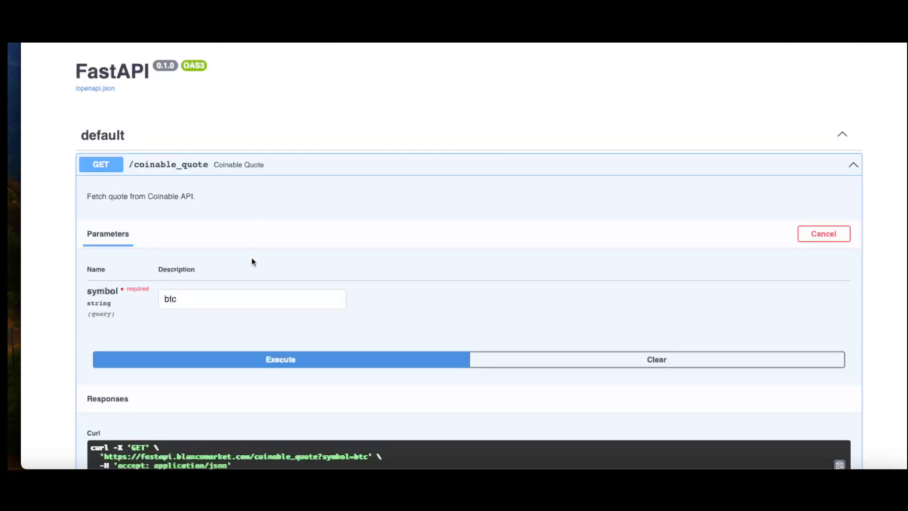
click(260, 360)
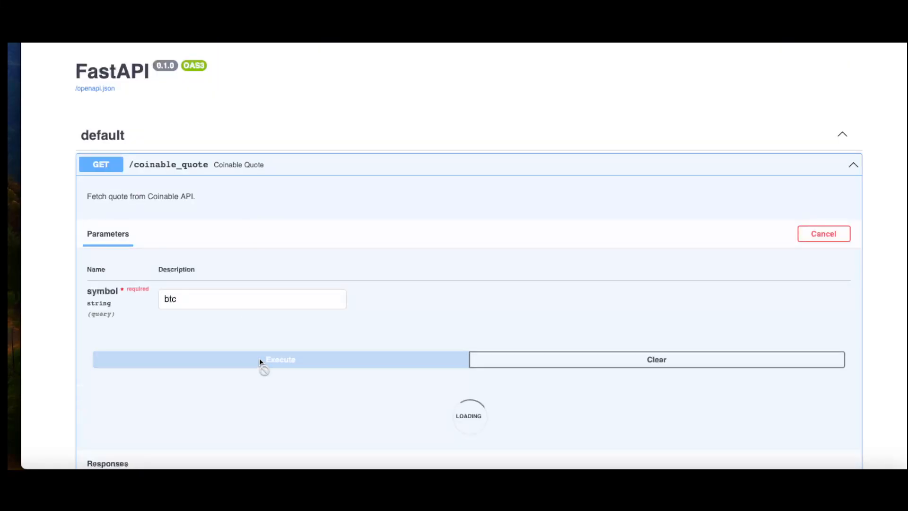
scroll(269, 310, down, 15)
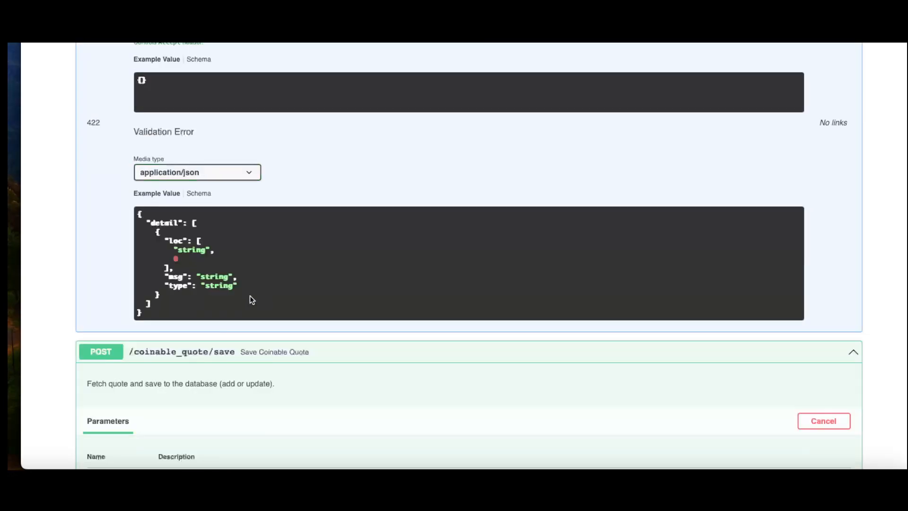
Run the POST /coinable_quote/save request and the GET /coinable_quote/db request for symbol btc again.
scroll(253, 296, down, 2)
click(221, 442)
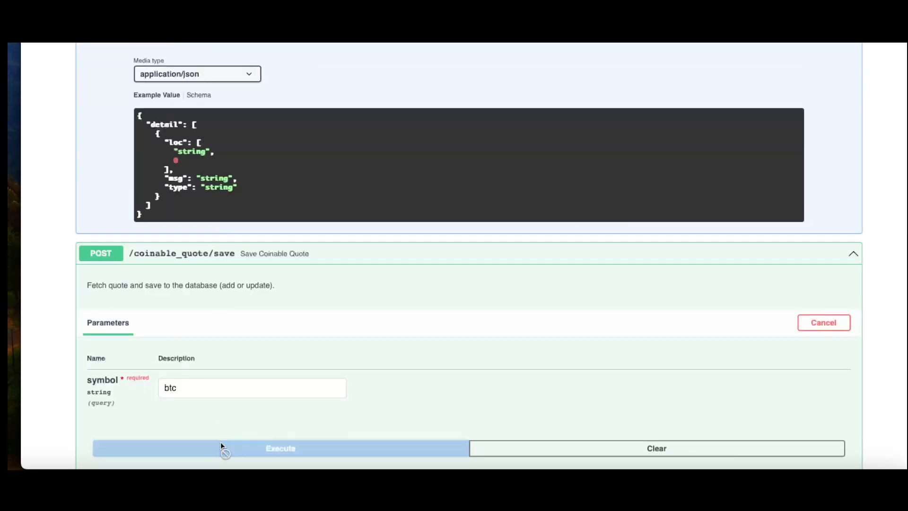
scroll(252, 316, down, 18)
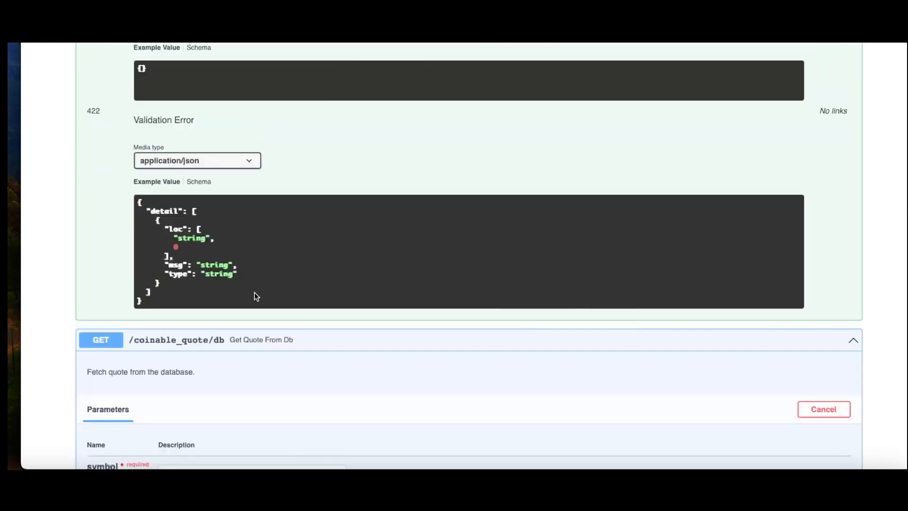
scroll(255, 296, down, 2)
click(238, 424)
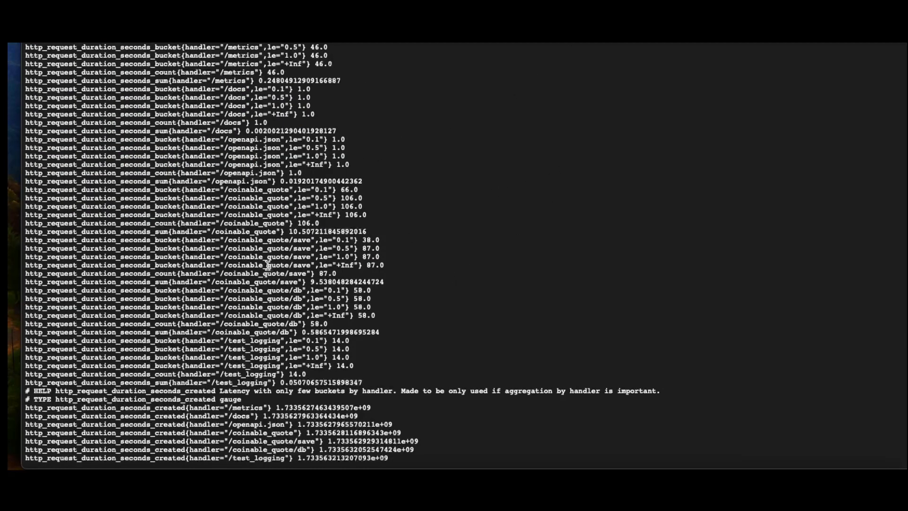
Examine the request duration histograms on the Prometheus metrics page, focusing on the buckets of the /coinable_quote handler.
scroll(229, 133, up, 8)
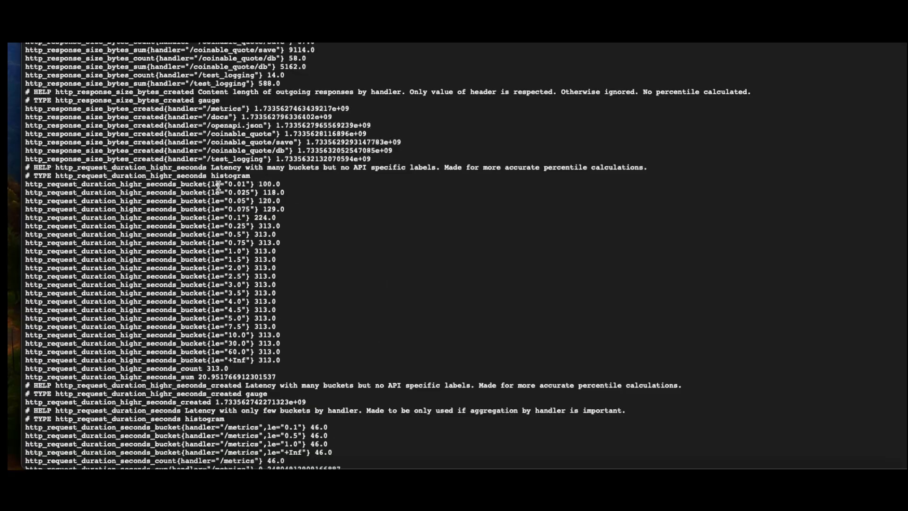
scroll(218, 185, down, 8)
scroll(218, 184, up, 20)
scroll(233, 186, down, 20)
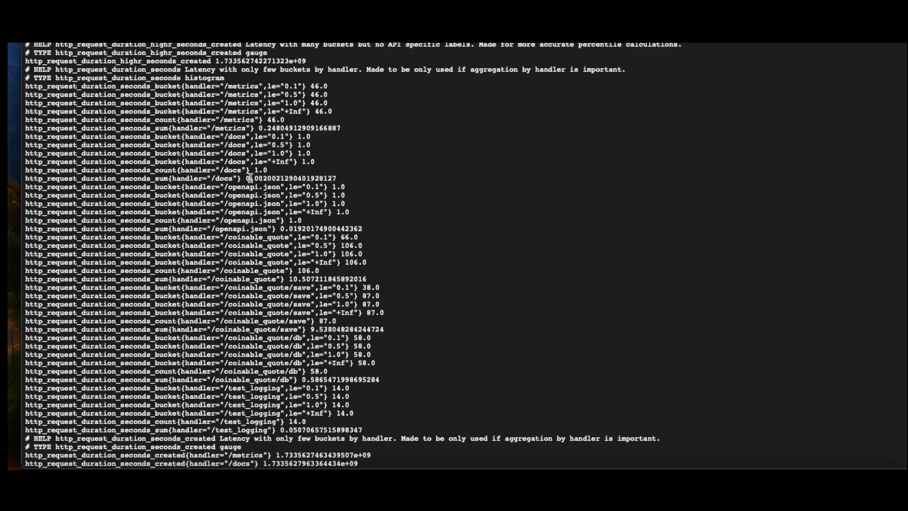
scroll(265, 181, down, 2)
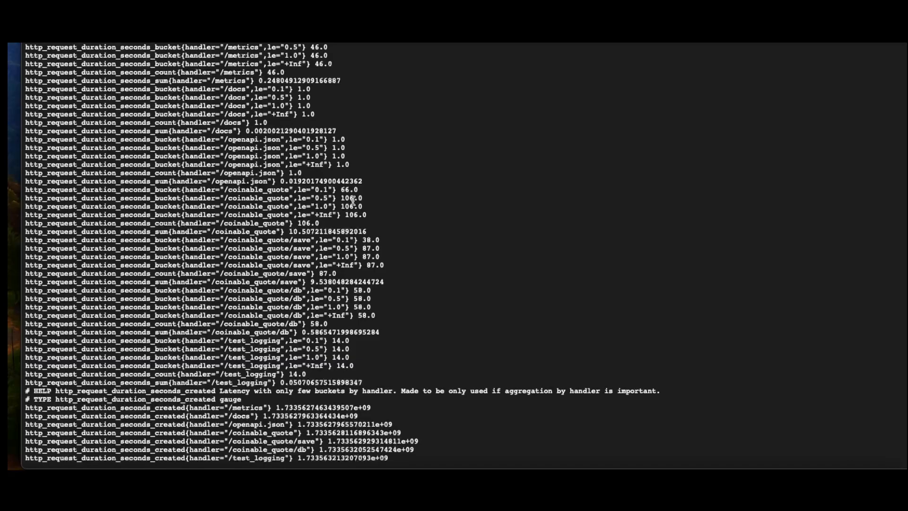
drag(365, 215, 34, 189)
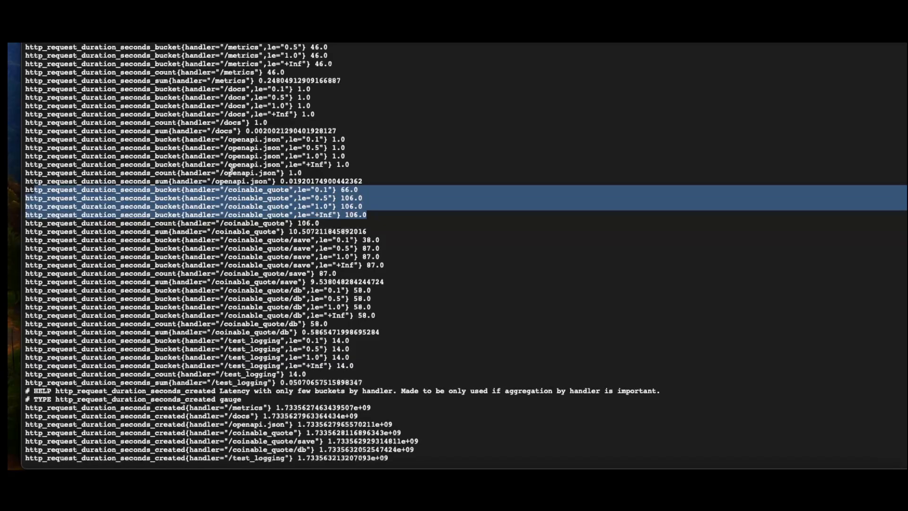
click(273, 185)
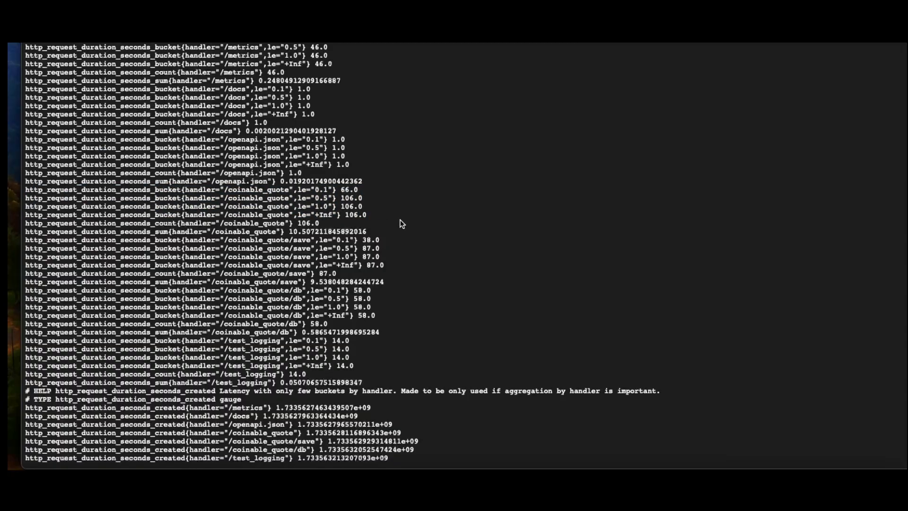
Compare the overall request duration histogram with the per-handler buckets, focusing on the /coinable_quote/db handler.
scroll(400, 223, up, 10)
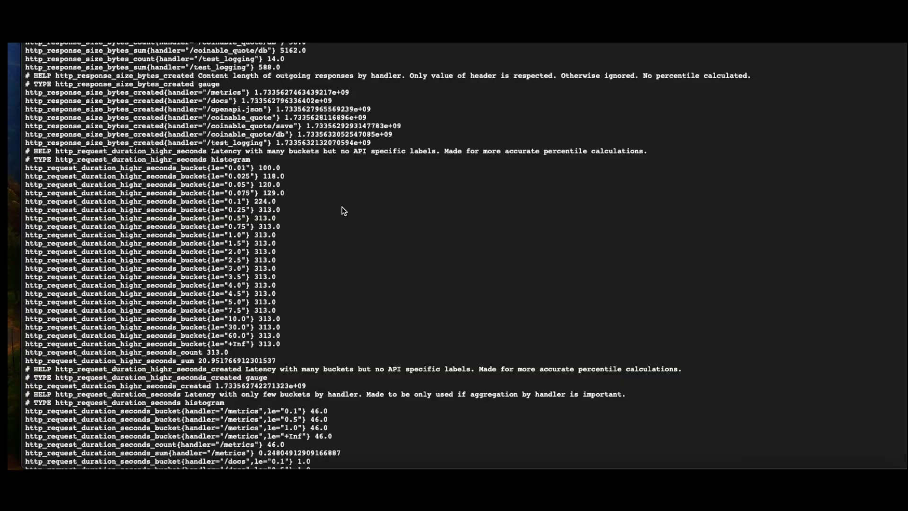
scroll(342, 207, down, 10)
scroll(342, 210, down, 2)
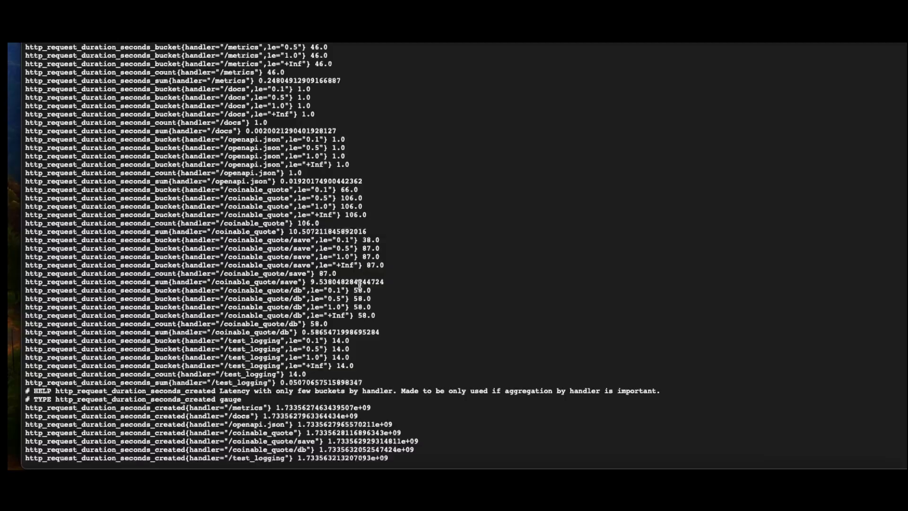
drag(382, 321, 209, 291)
click(281, 294)
drag(304, 291, 224, 291)
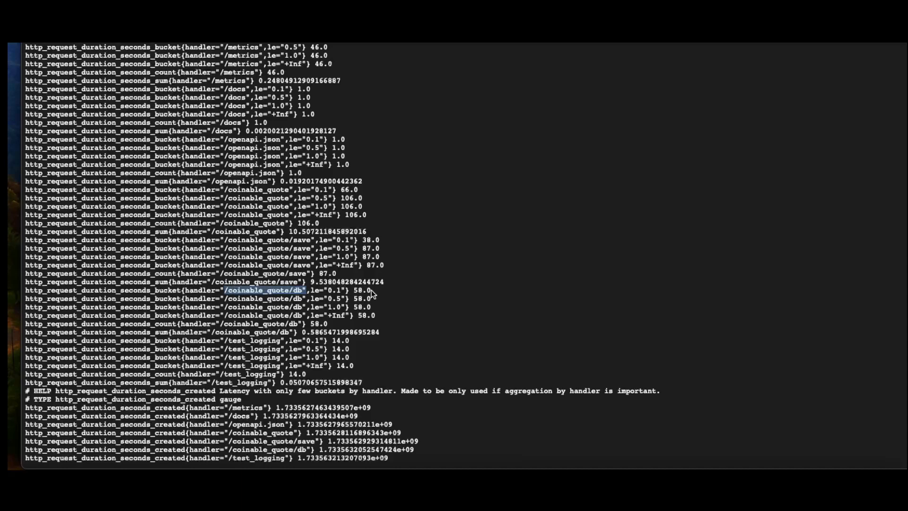
Examine the /coinable_quote/db duration buckets, comparing the 0.1 limit with the +Inf limit.
drag(371, 290, 316, 290)
drag(376, 315, 326, 290)
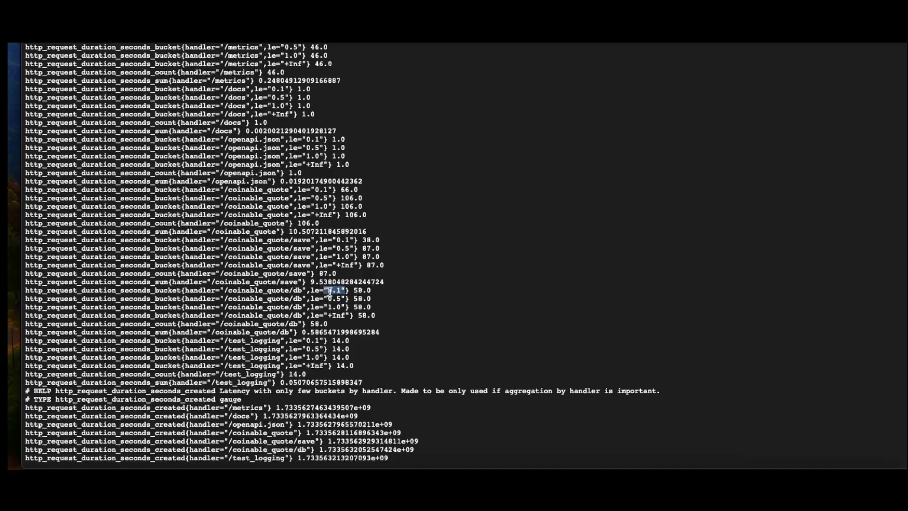
click(344, 291)
drag(346, 290, 330, 292)
drag(375, 315, 338, 316)
click(387, 265)
Compare the +Inf request count of the /coinable_quote handler with the count in its 0.1 bucket.
drag(371, 217, 224, 192)
click(253, 193)
drag(292, 191, 226, 189)
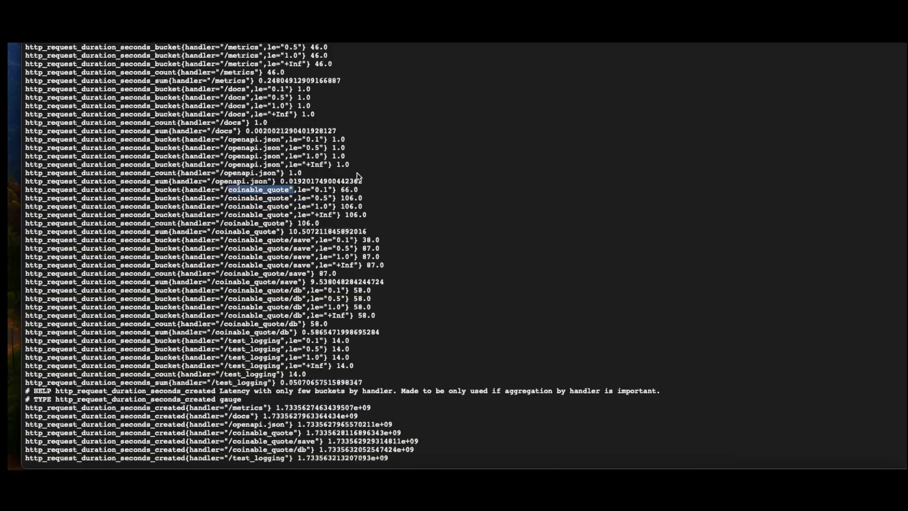
drag(369, 216, 344, 216)
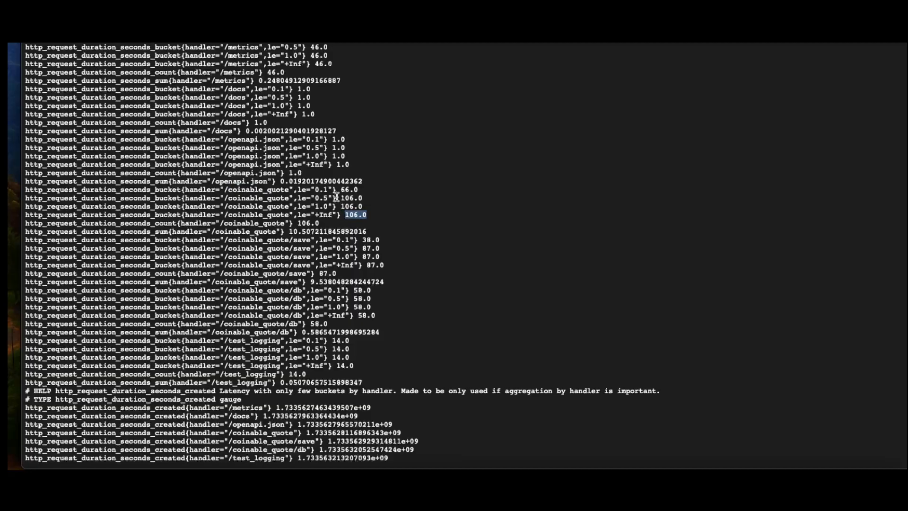
drag(334, 189, 305, 185)
click(328, 191)
drag(366, 216, 323, 215)
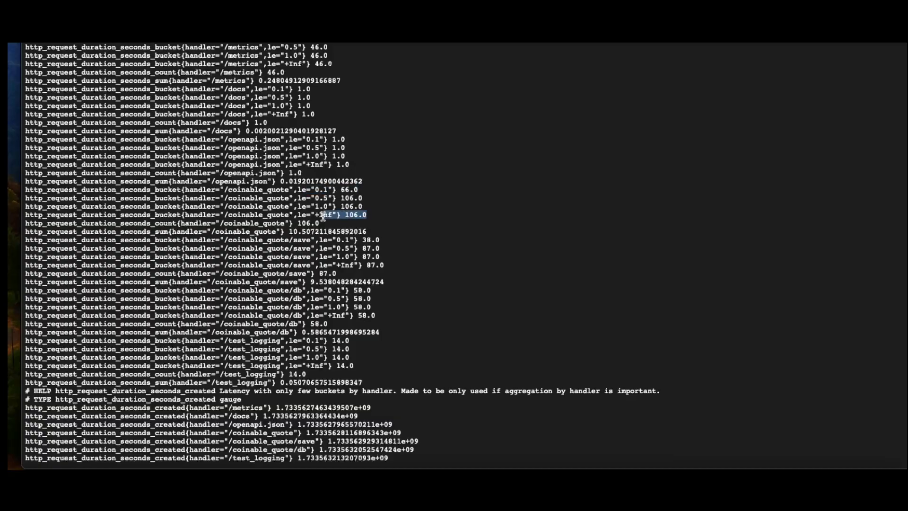
click(324, 190)
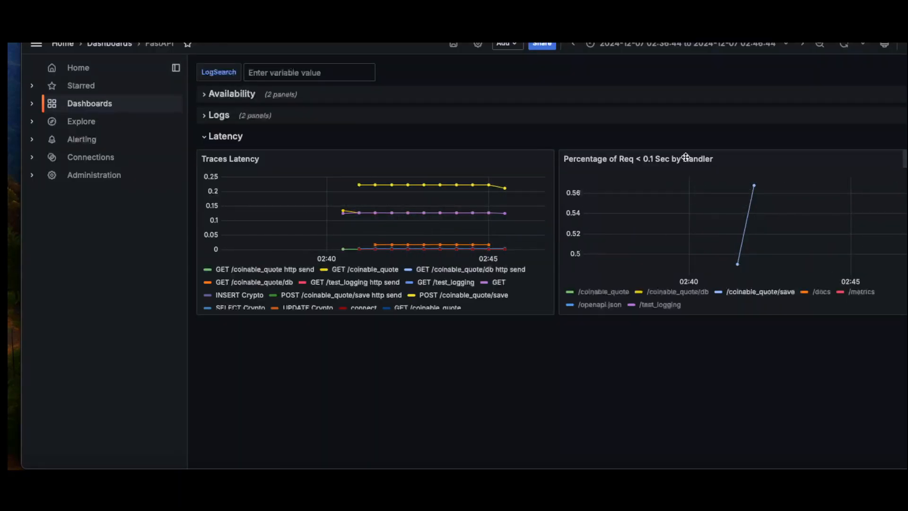
In Grafana, open the "Percentage of Req < 0.1 Sec by Handler" panel for editing and examine its query's bucket ratio and handler grouping.
click(896, 159)
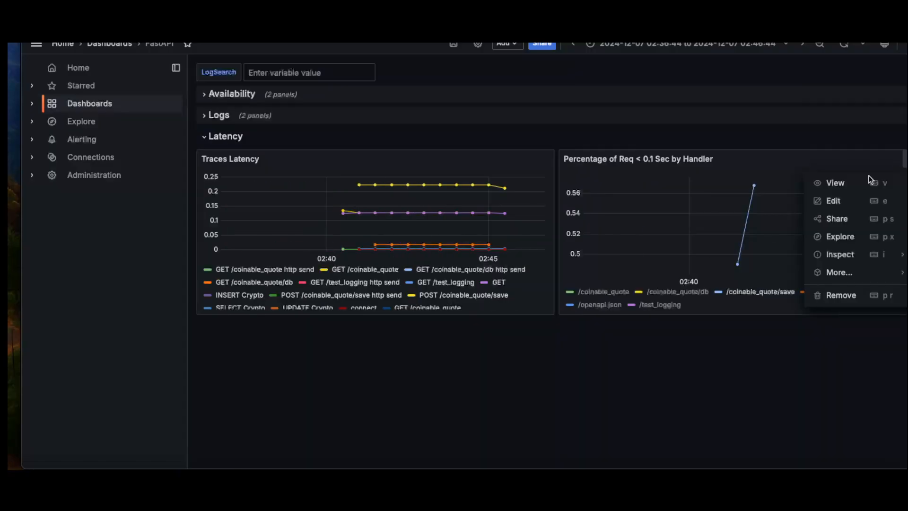
click(835, 200)
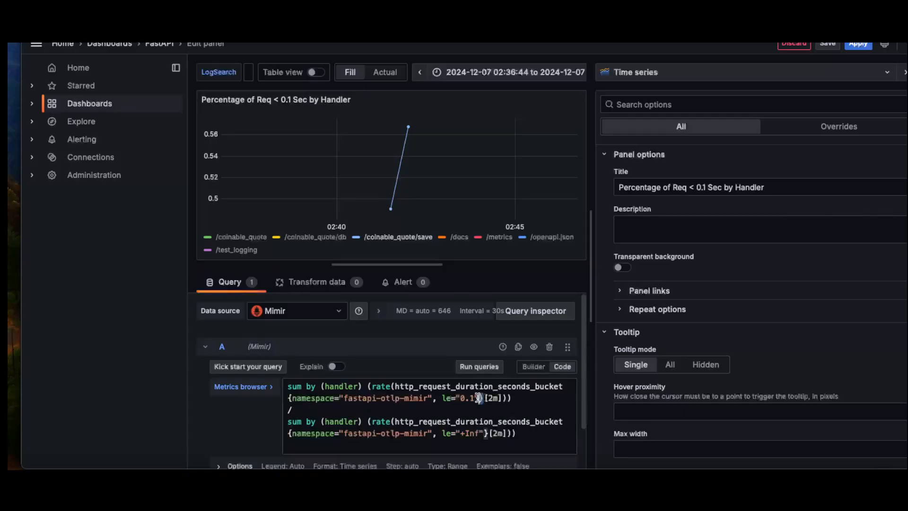
drag(483, 397, 393, 384)
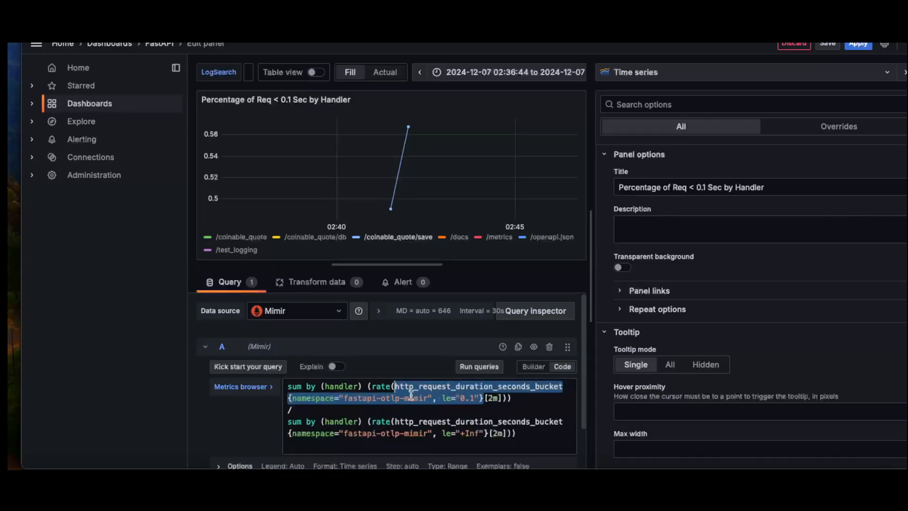
click(292, 409)
double_click(292, 410)
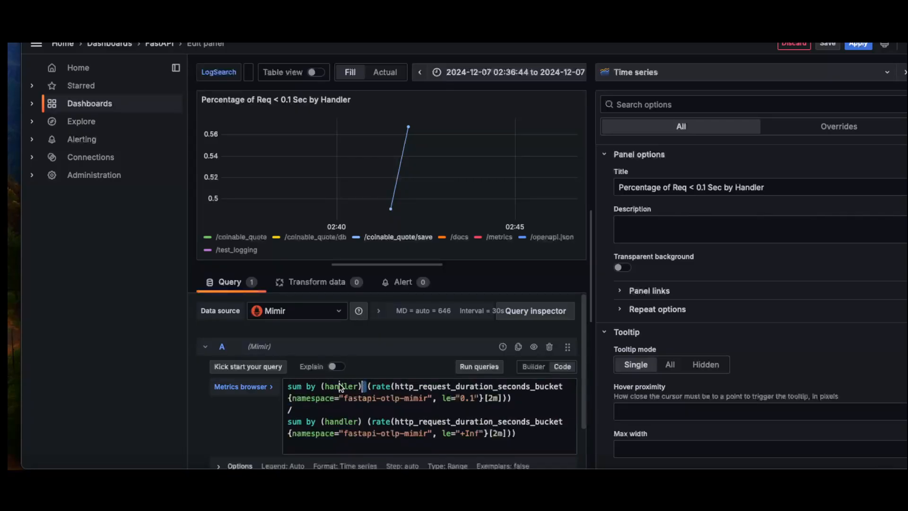
drag(292, 387, 364, 386)
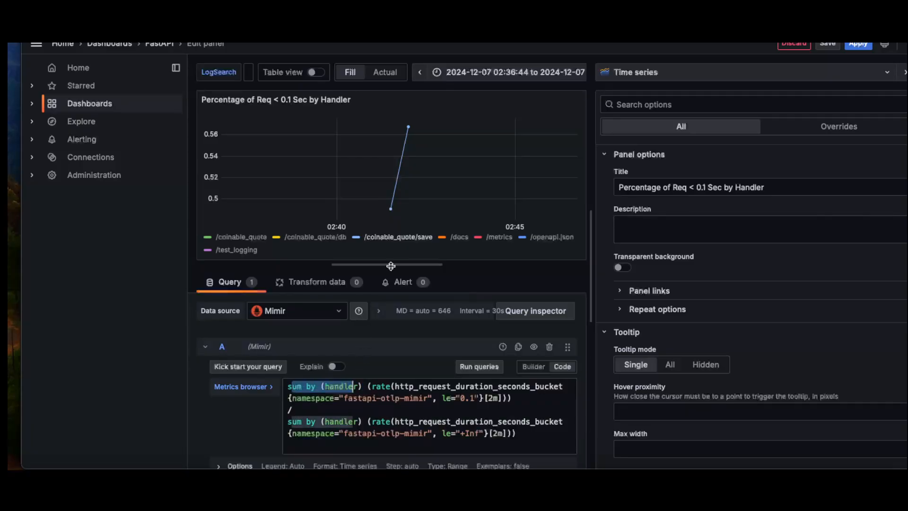
Show all handler series in the panel chart and set the time range to the last 30 minutes.
click(381, 242)
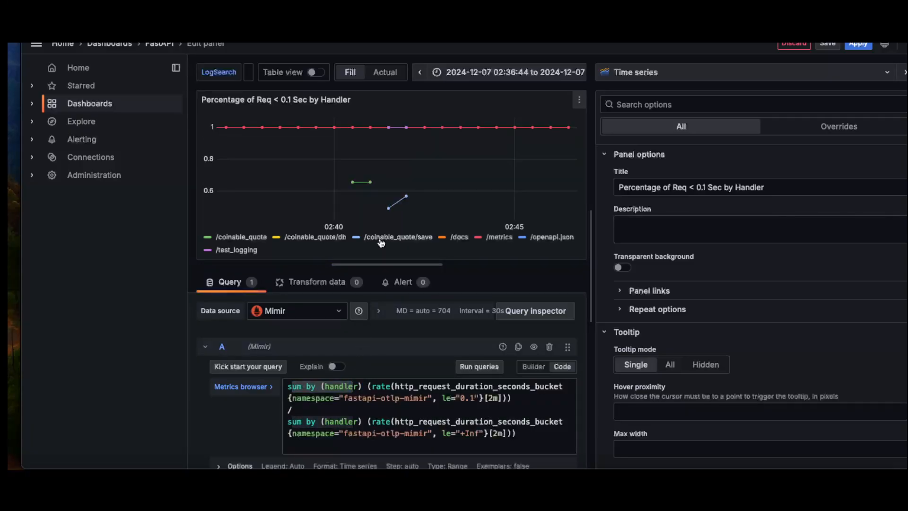
click(315, 237)
click(314, 238)
click(409, 238)
click(408, 237)
click(513, 72)
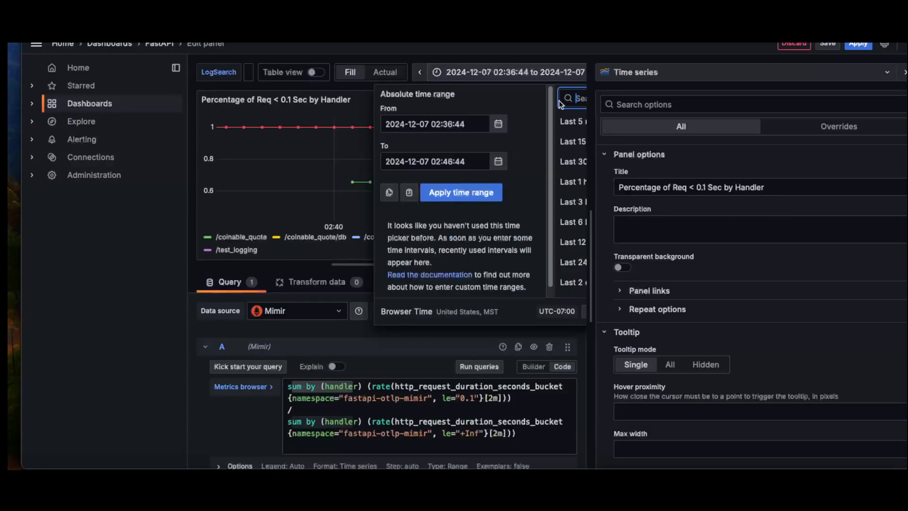
click(570, 161)
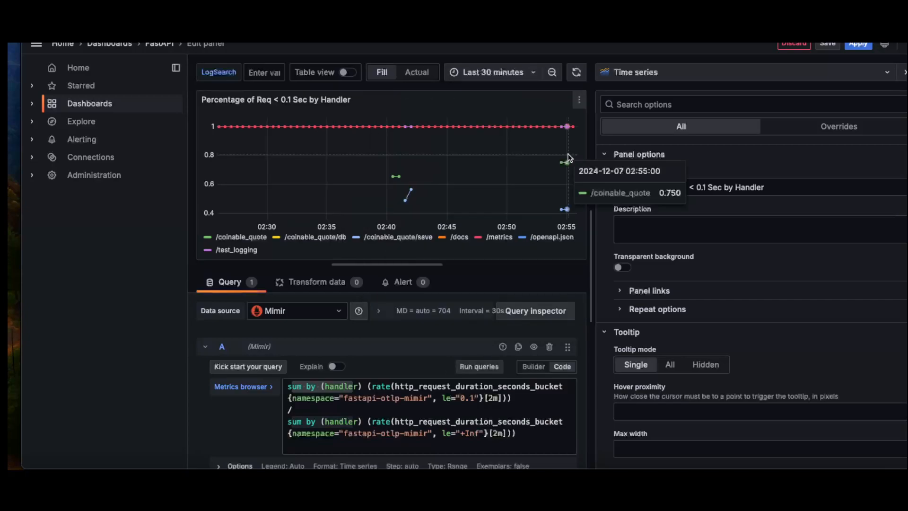
Isolate the /coinable_quote/save series, inspect its earlier and latest data points, and restore all series.
click(387, 243)
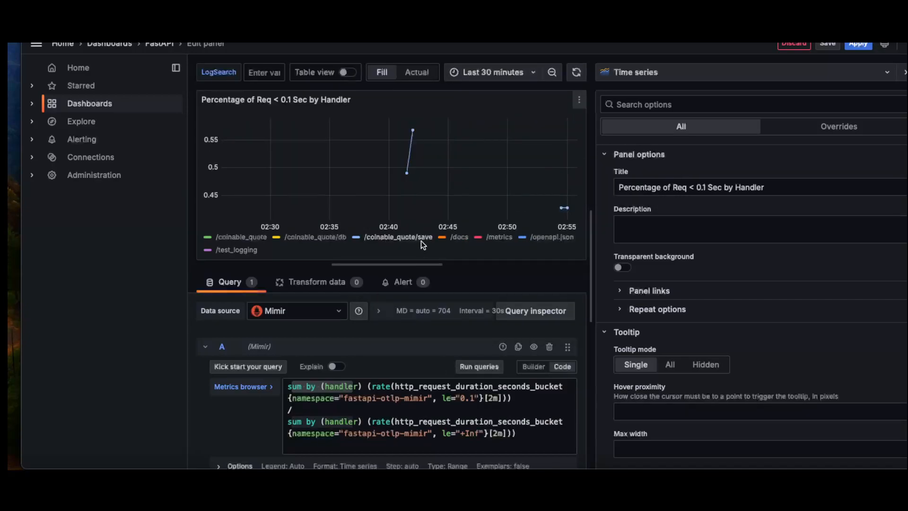
mouse_move(414, 133)
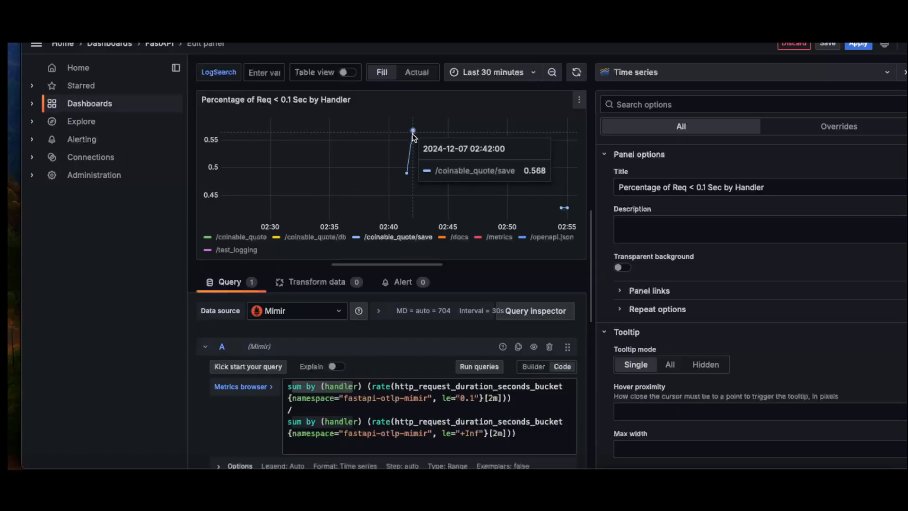
mouse_move(567, 208)
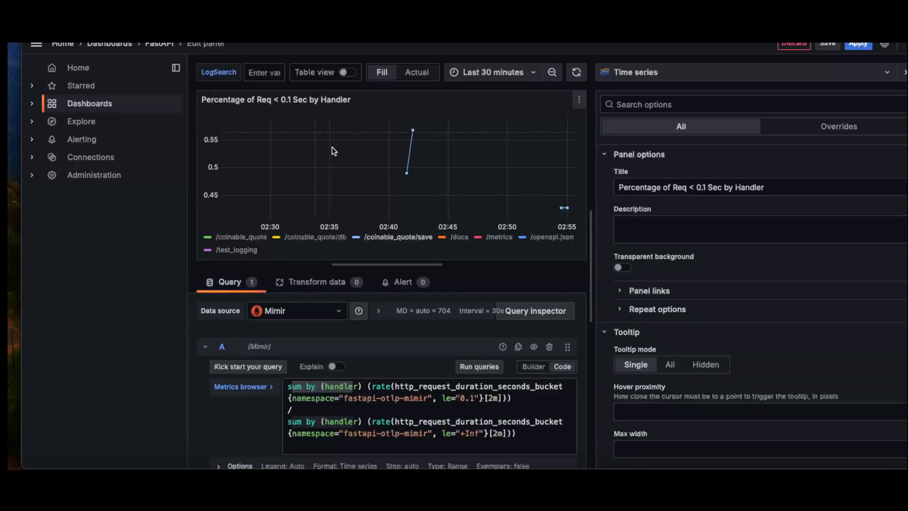
click(398, 237)
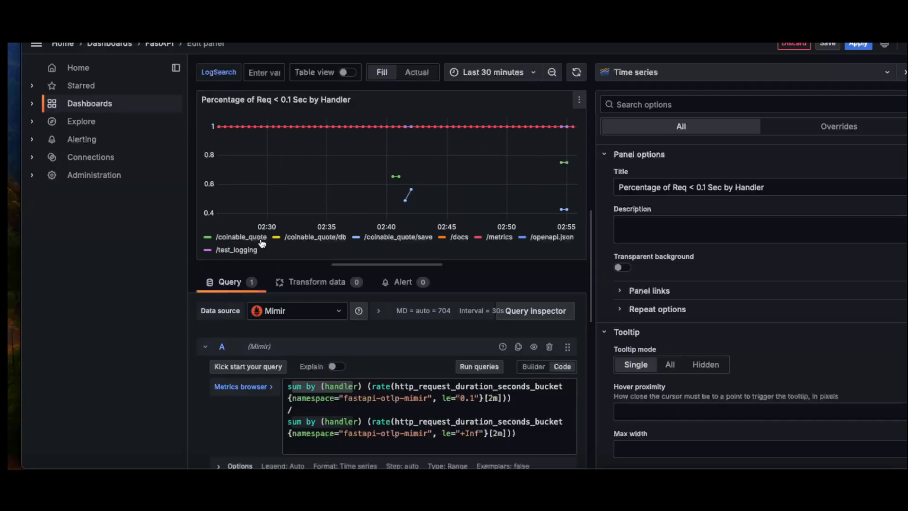
Inspect the /coinable_quote/db series on its own, and isolate the /coinable_quote/save series again to check its latest points.
click(307, 242)
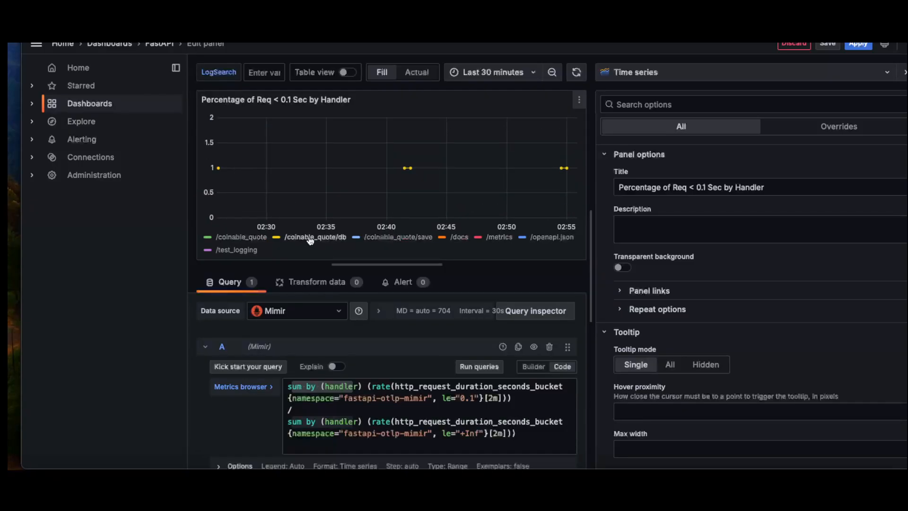
mouse_move(416, 169)
click(329, 241)
click(375, 239)
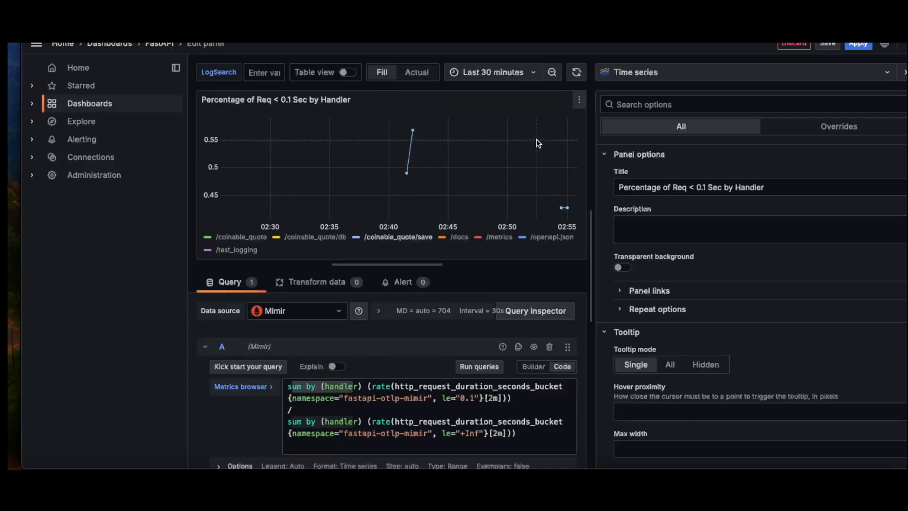
Return to the FastAPI dashboard and open the Traces Latency panel for editing.
mouse_move(558, 203)
click(163, 44)
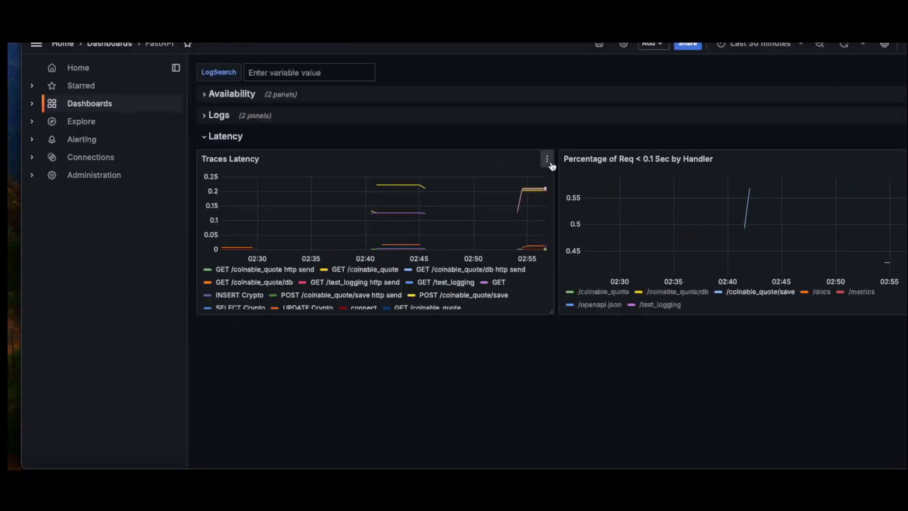
click(547, 161)
click(476, 199)
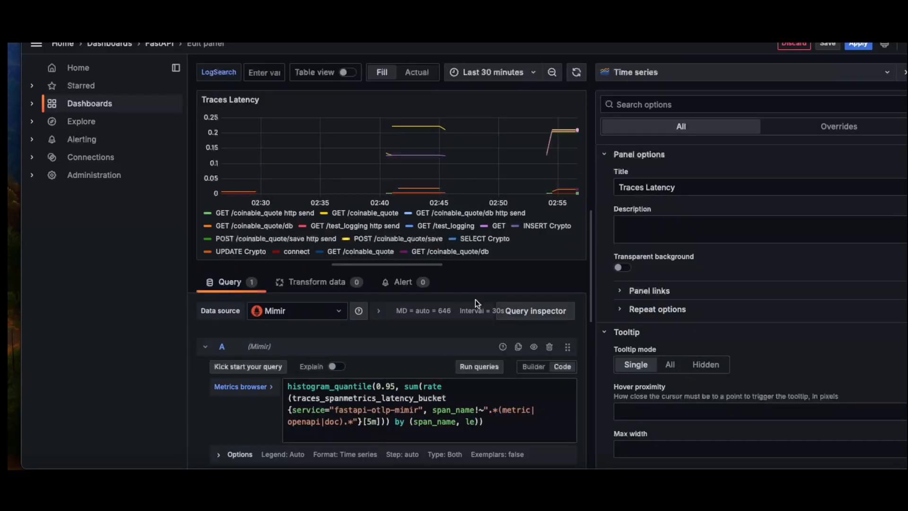
mouse_move(564, 139)
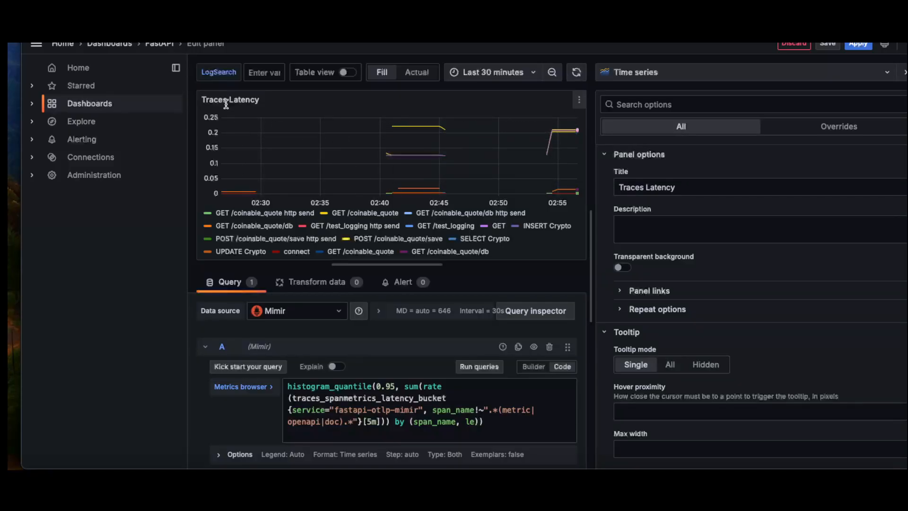
Bring up the details of the latest POST /coinable_quote/save point and examine the query in the panel's View Trace data link.
click(570, 128)
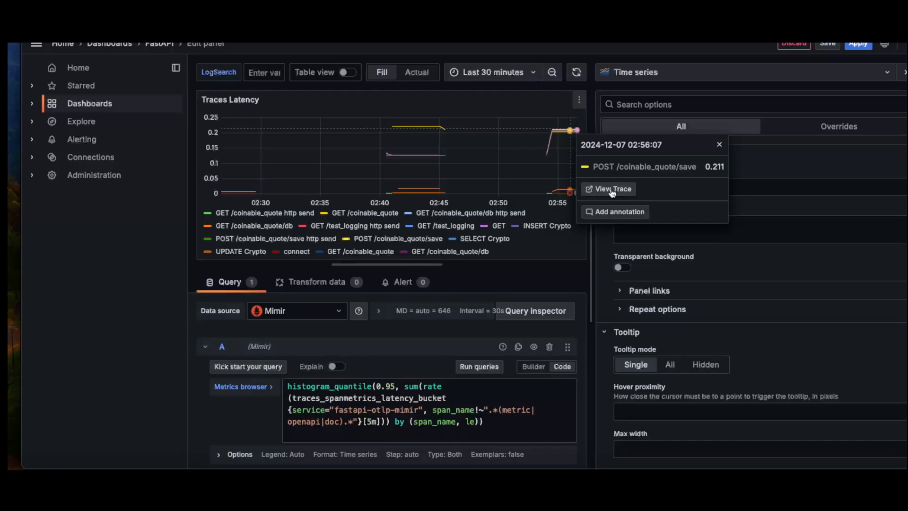
scroll(763, 334, down, 10)
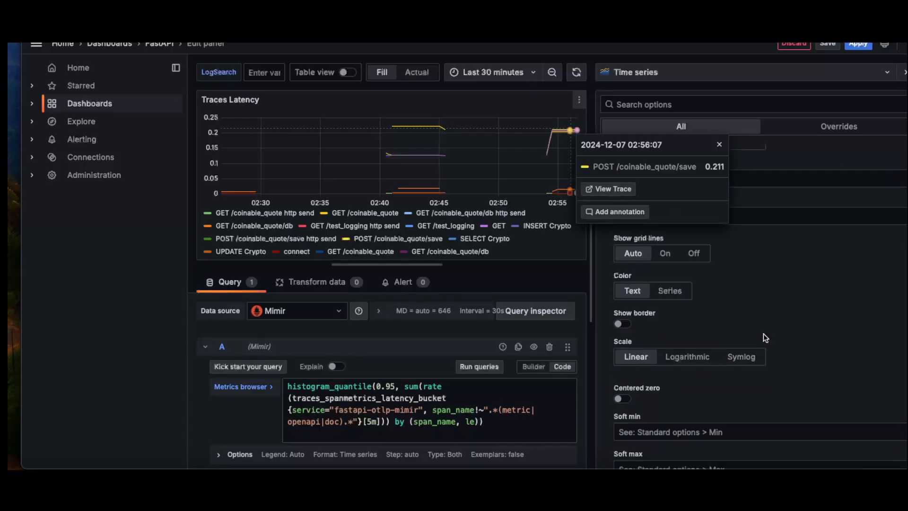
scroll(756, 334, down, 15)
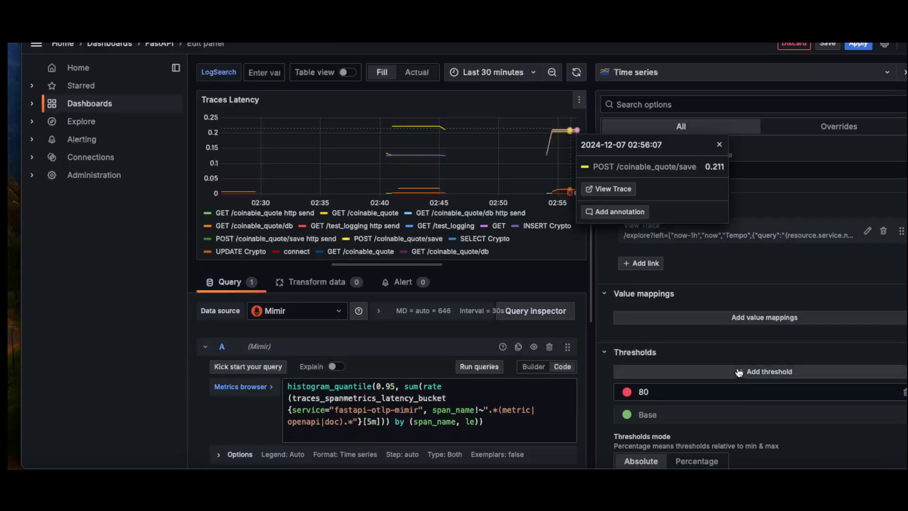
scroll(737, 367, up, 3)
scroll(687, 360, down, 1)
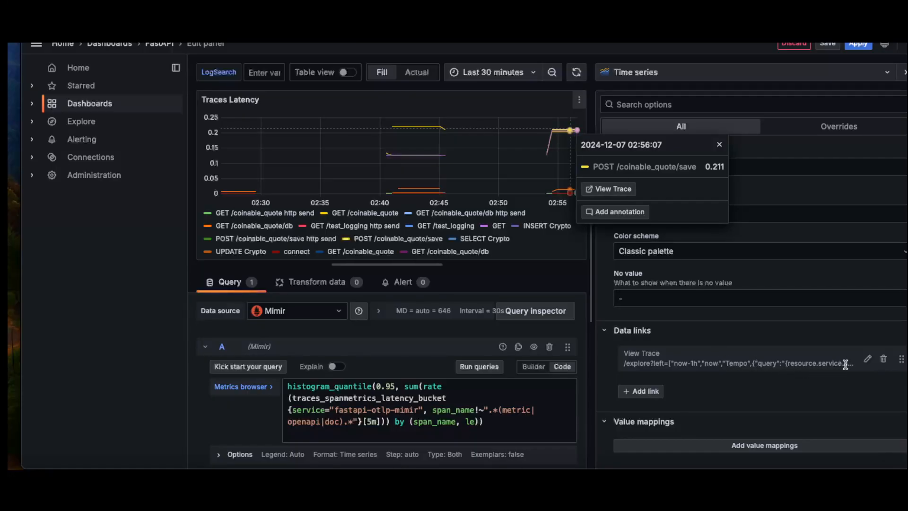
drag(755, 363, 811, 361)
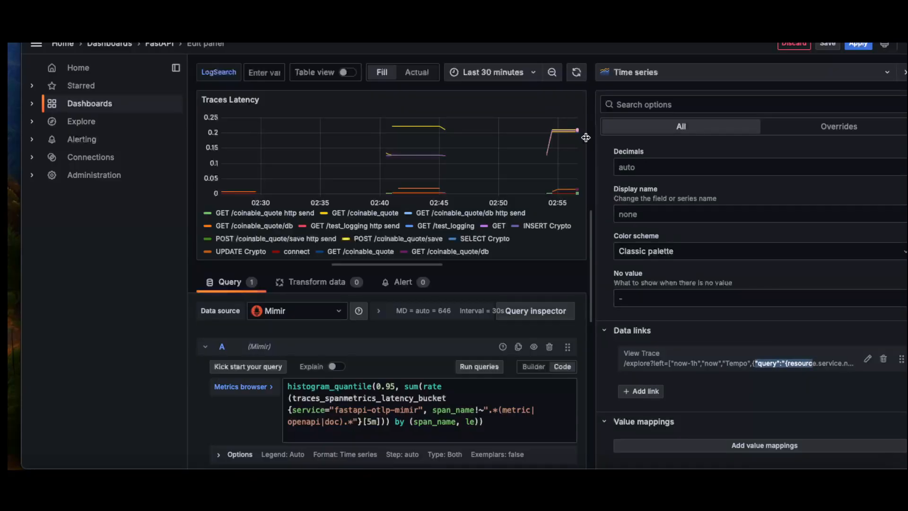
Follow the View Trace link from the latest POST /coinable_quote/save point in the Traces Latency chart.
click(570, 126)
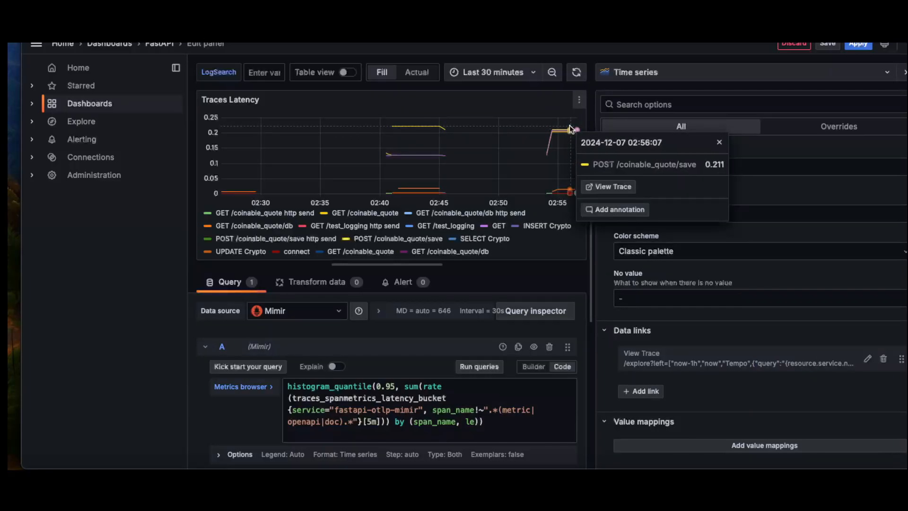
click(609, 188)
click(605, 188)
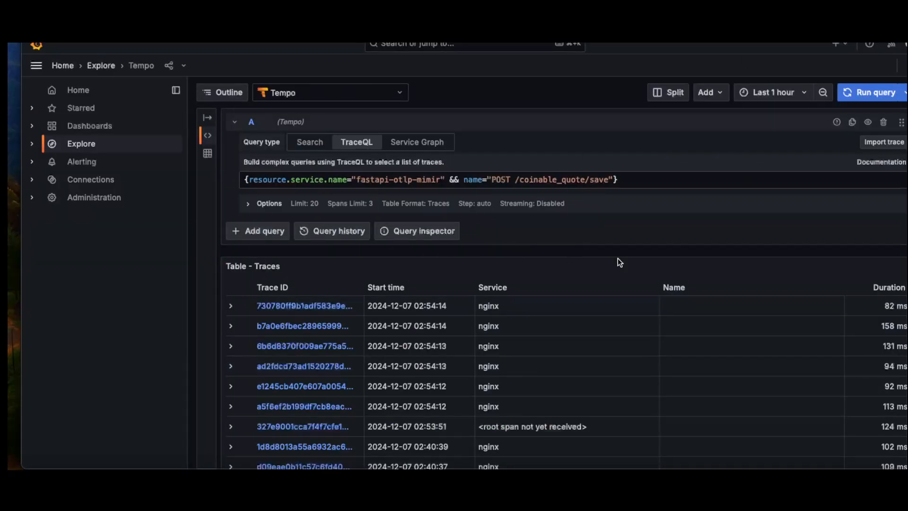
Open the 158 ms trace from the traces table and widen its pane to view the spans.
click(296, 326)
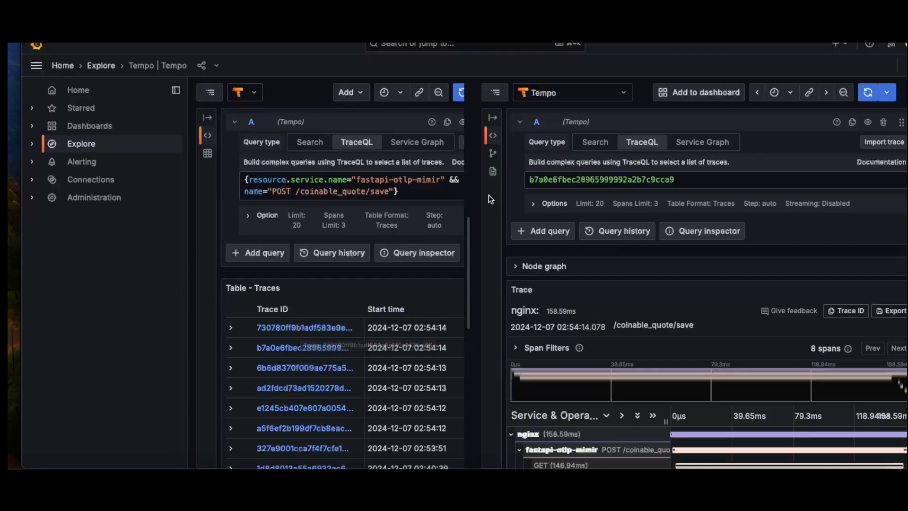
drag(473, 195, 284, 171)
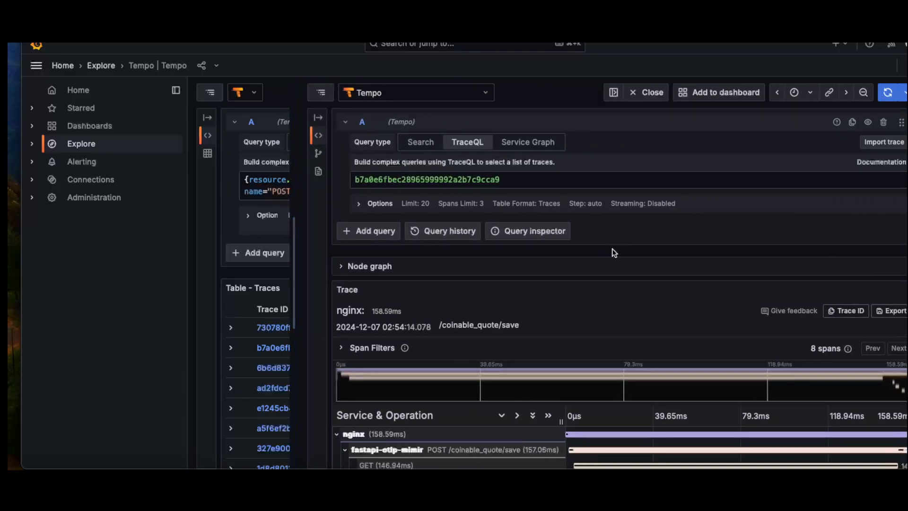
scroll(612, 249, down, 2)
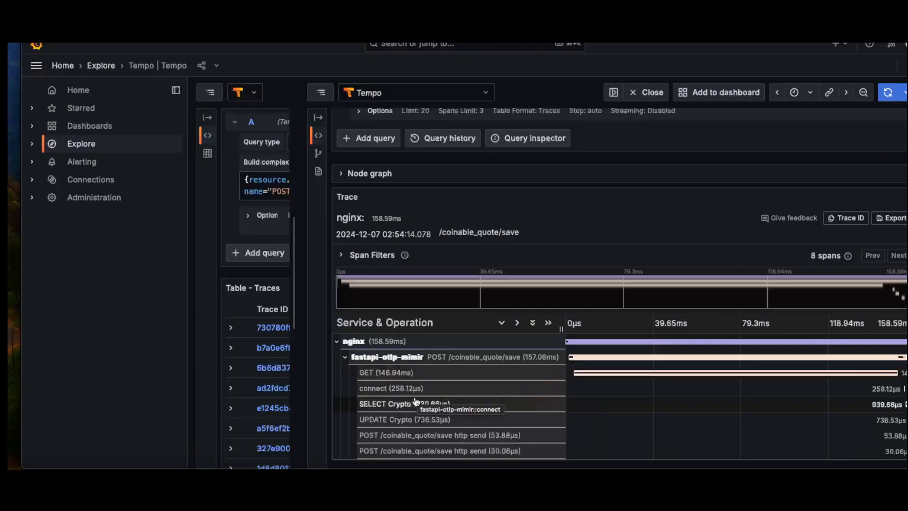
Examine the UPDATE Crypto span's attributes, focusing on its database statement and duration, and collapse its details.
click(399, 420)
scroll(664, 388, down, 1)
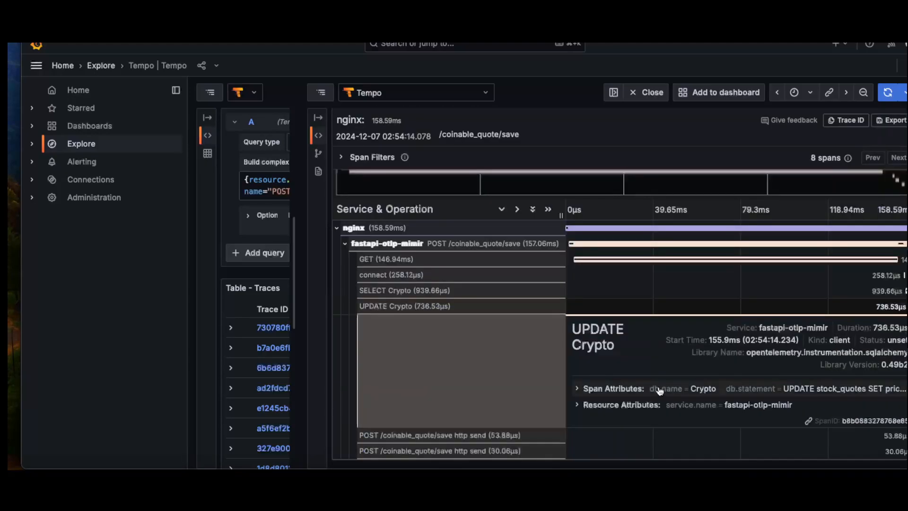
click(577, 389)
scroll(631, 360, down, 3)
scroll(676, 355, down, 1)
drag(754, 350, 645, 306)
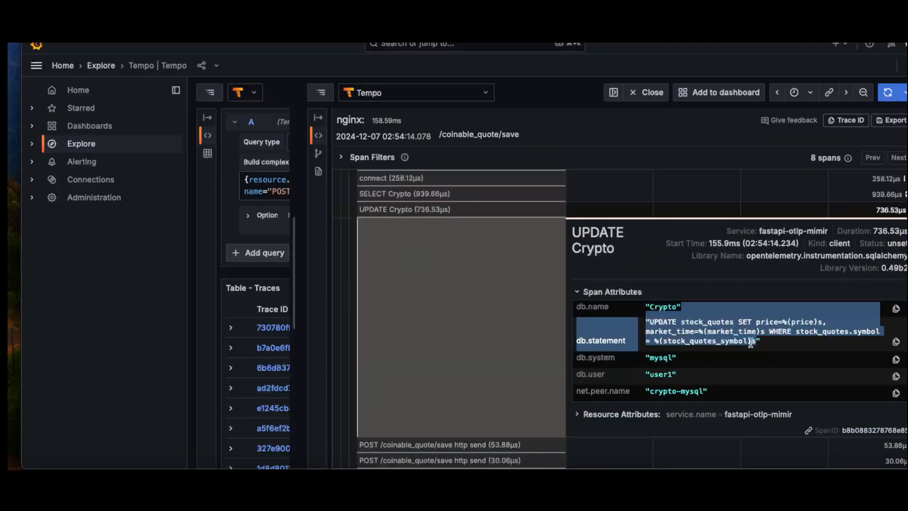
drag(901, 230, 875, 230)
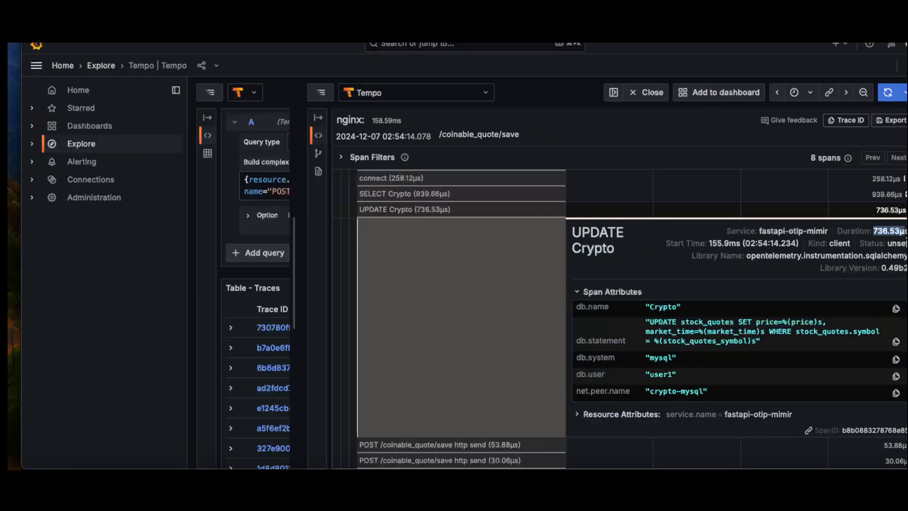
scroll(462, 228, up, 1)
click(455, 226)
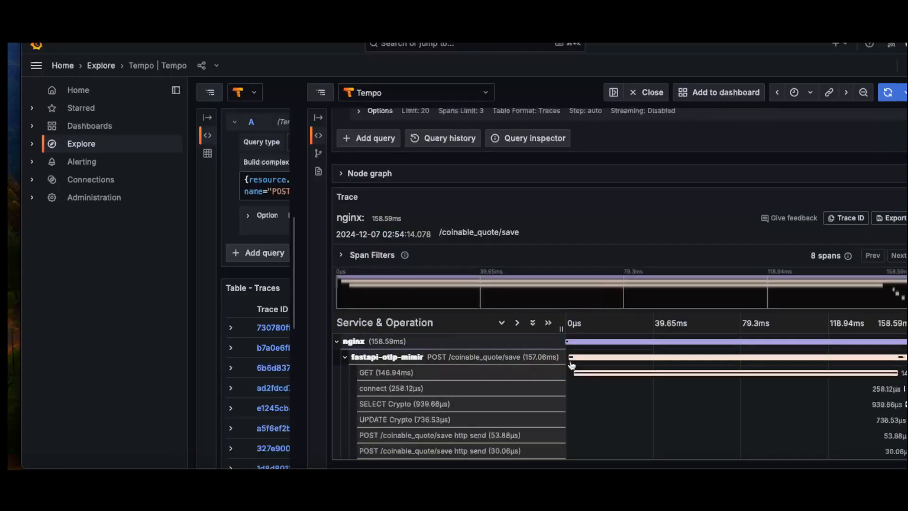
Expand the GET span's attributes in the trace and highlight its http.url value.
click(515, 373)
scroll(631, 361, down, 3)
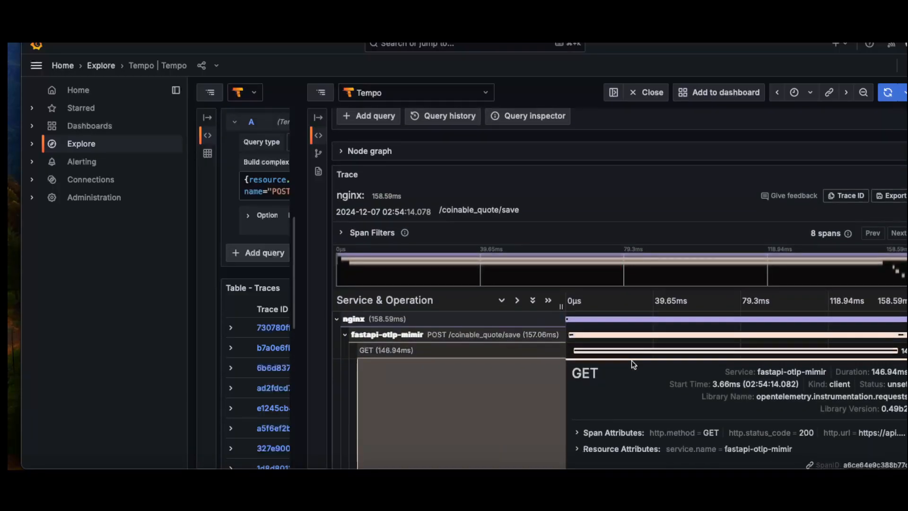
click(587, 342)
scroll(614, 326, down, 1)
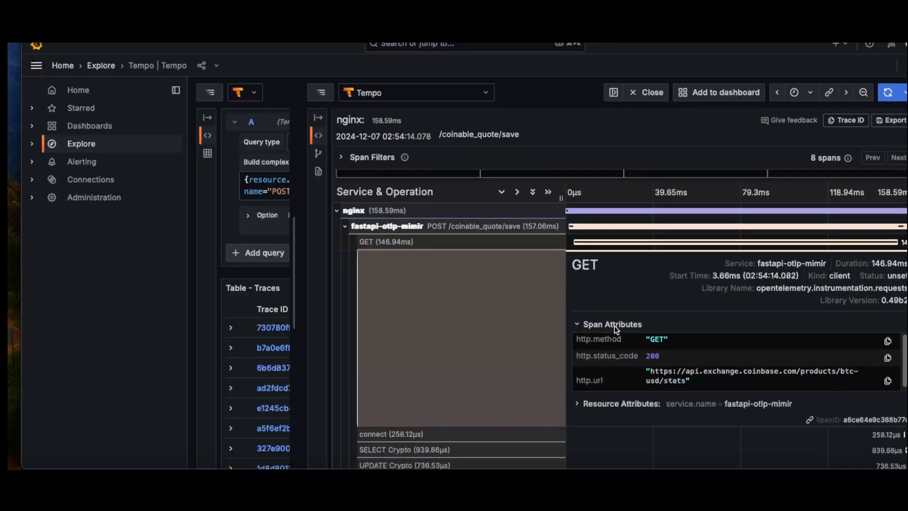
drag(680, 386, 643, 372)
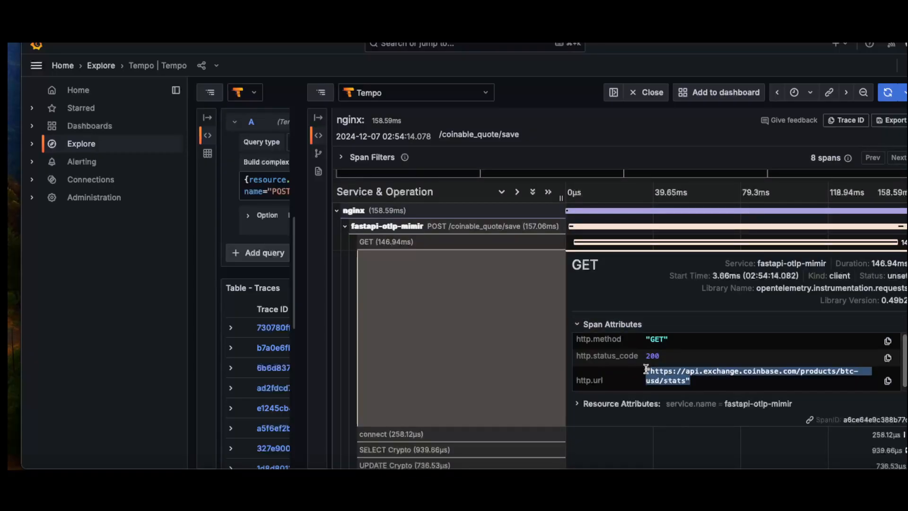
Bring up the POST /coinable_quote/save span's details, and collapse and re-expand its child spans.
click(355, 229)
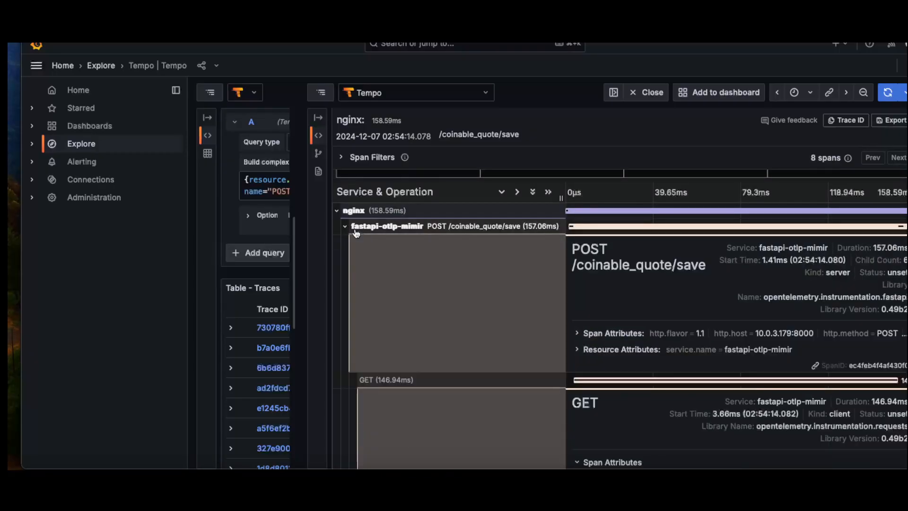
scroll(347, 232, up, 2)
click(347, 315)
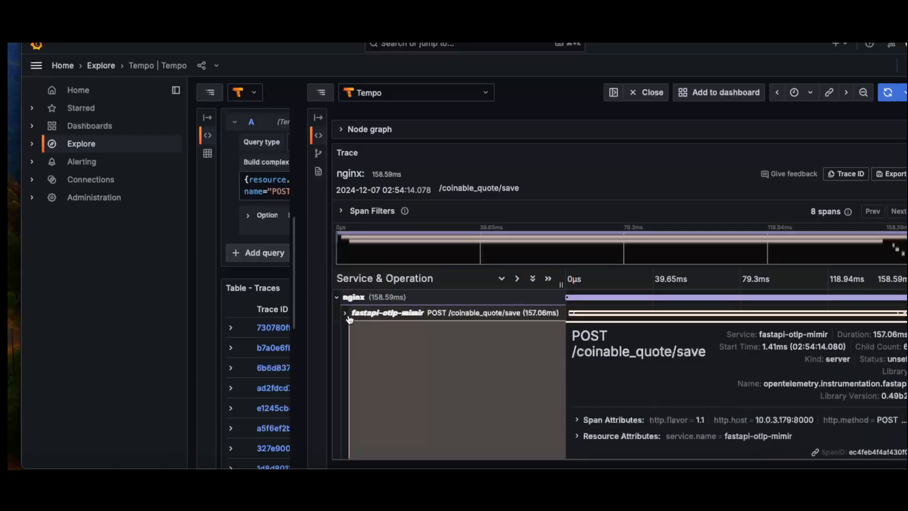
scroll(346, 337, up, 2)
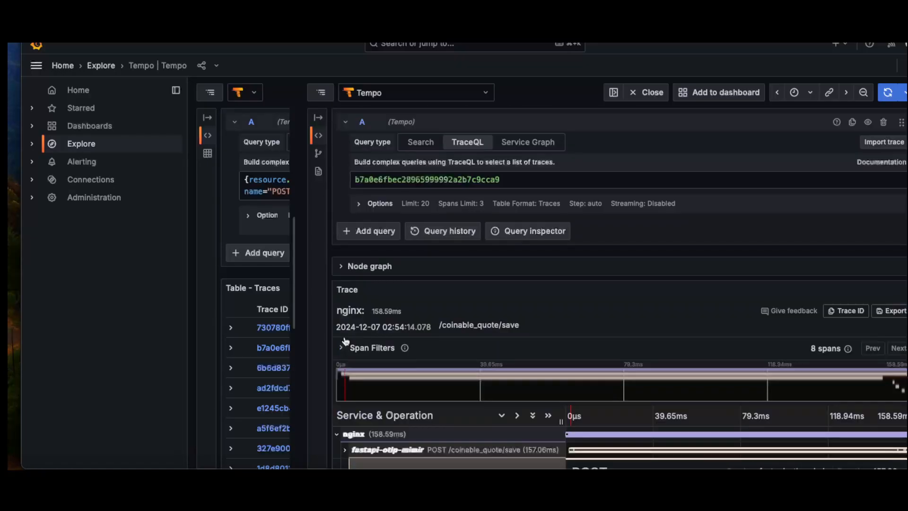
scroll(346, 337, down, 2)
click(347, 315)
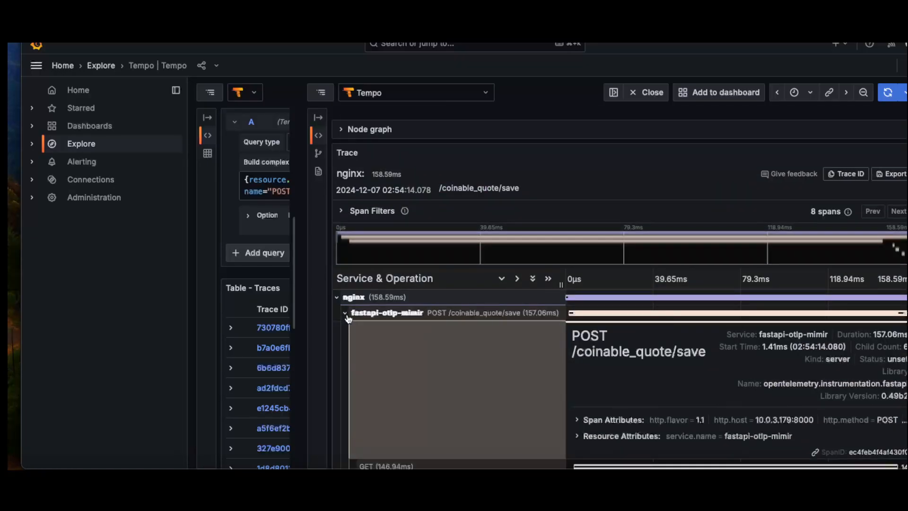
scroll(437, 361, down, 5)
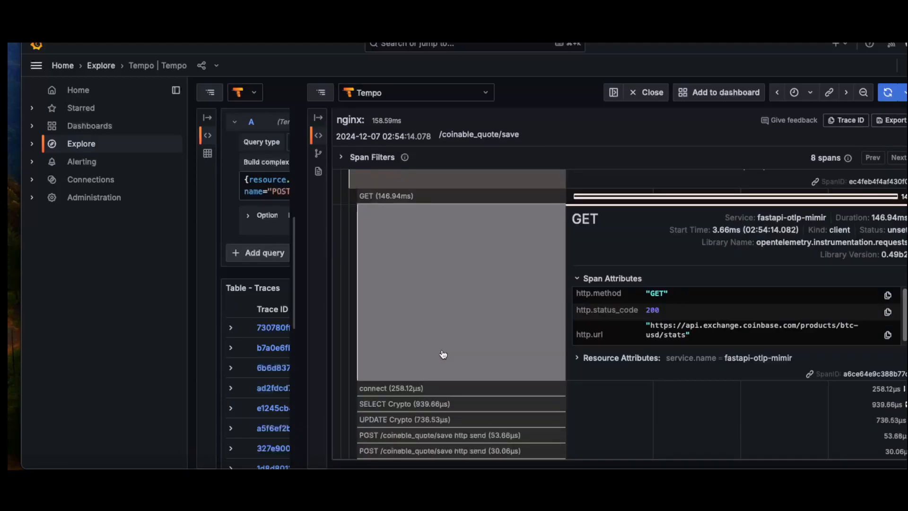
Expand the trace's node graph and examine how nginx, the POST /coinable_quote/save span and its child spans connect.
scroll(443, 355, up, 7)
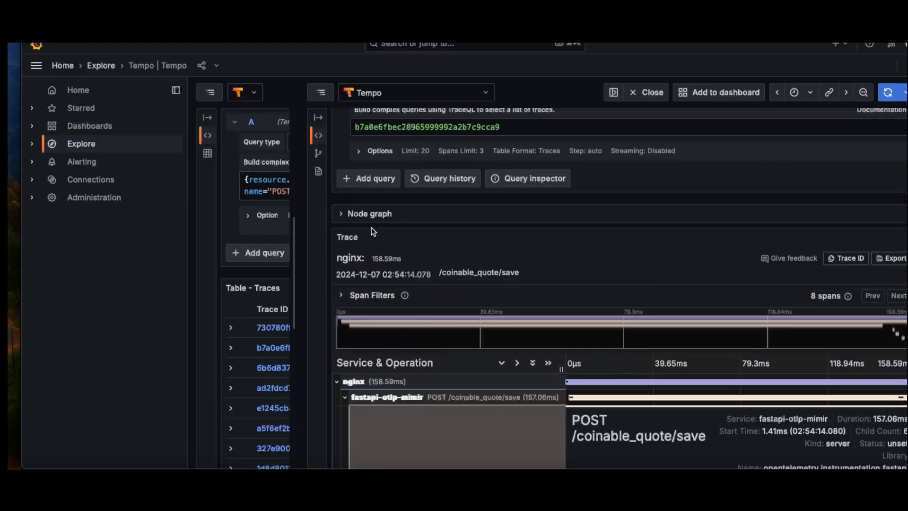
click(356, 213)
scroll(547, 209, down, 1)
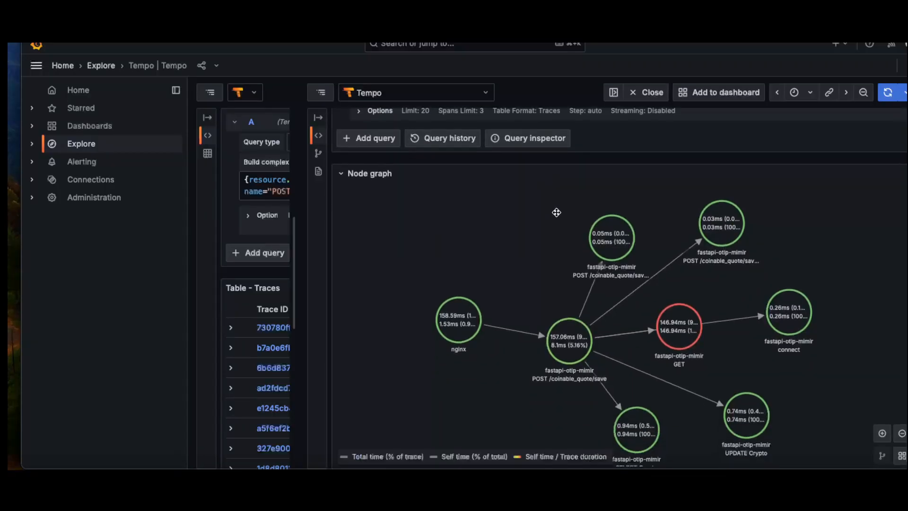
scroll(557, 212, down, 3)
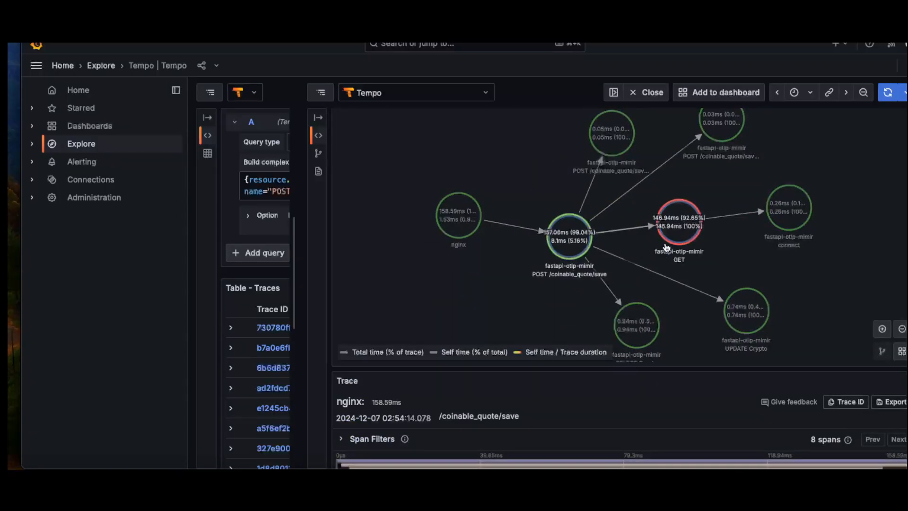
scroll(668, 214, up, 3)
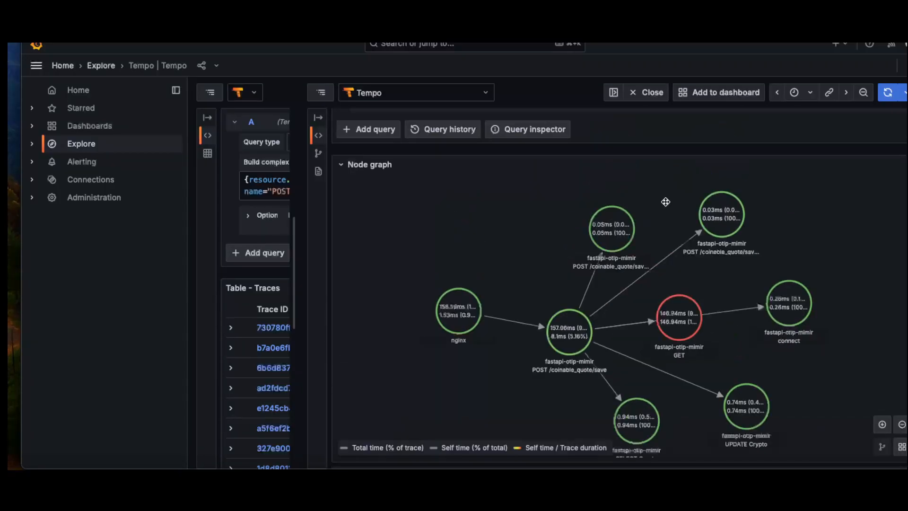
scroll(664, 201, down, 1)
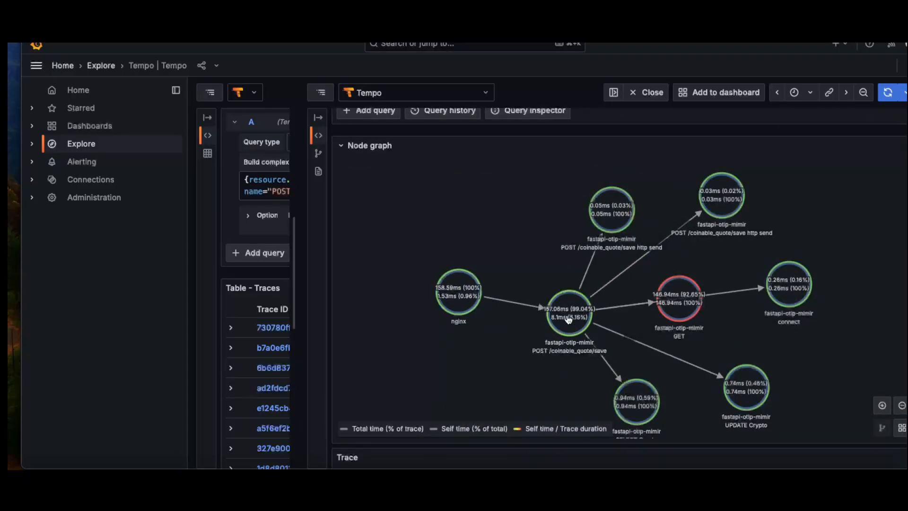
Inspect the total and self times of the GET, connect, SELECT Crypto and UPDATE Crypto nodes in the node graph.
drag(668, 307, 656, 300)
click(664, 301)
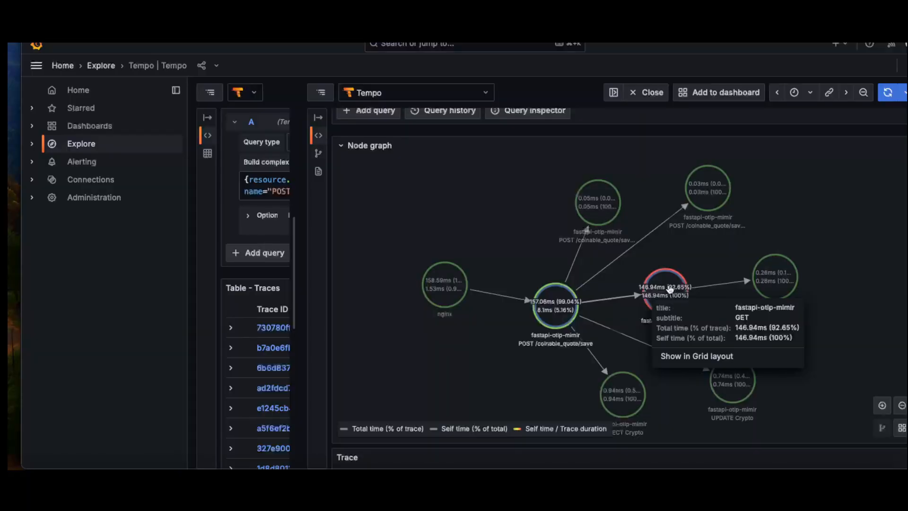
click(870, 258)
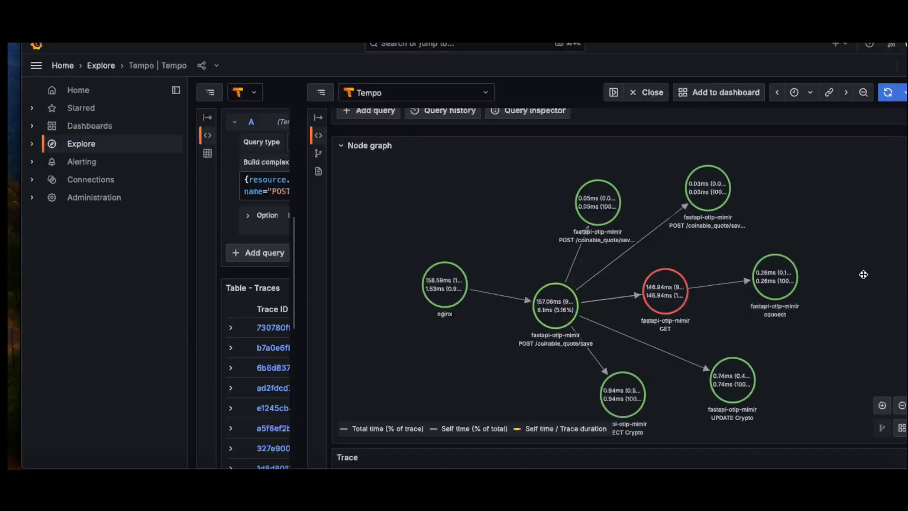
click(785, 285)
click(829, 284)
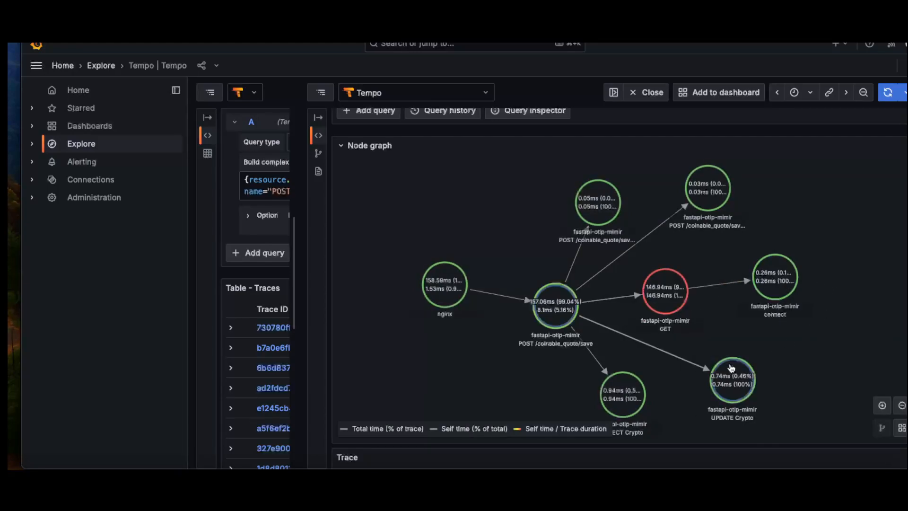
click(632, 402)
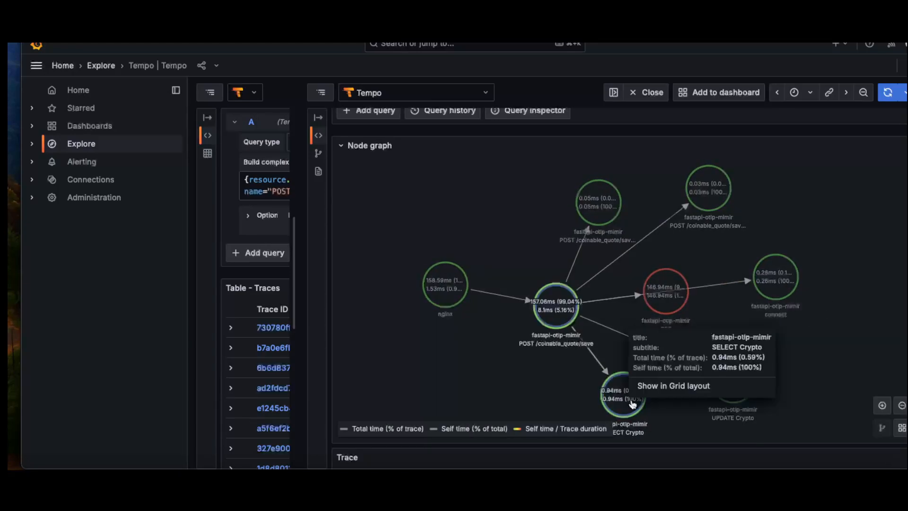
click(666, 407)
click(734, 394)
click(846, 351)
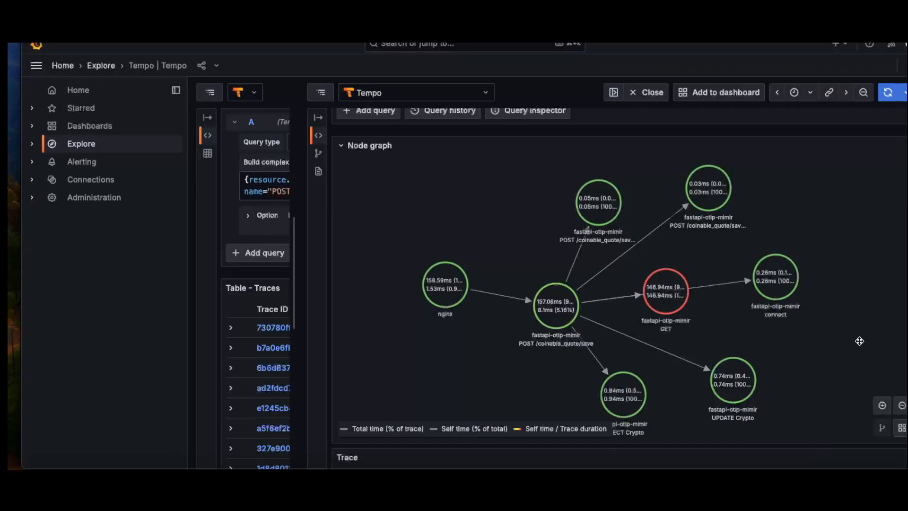
Compare the timing details of the two POST /coinable_quote/save http send nodes with those of the GET node.
click(620, 202)
click(601, 188)
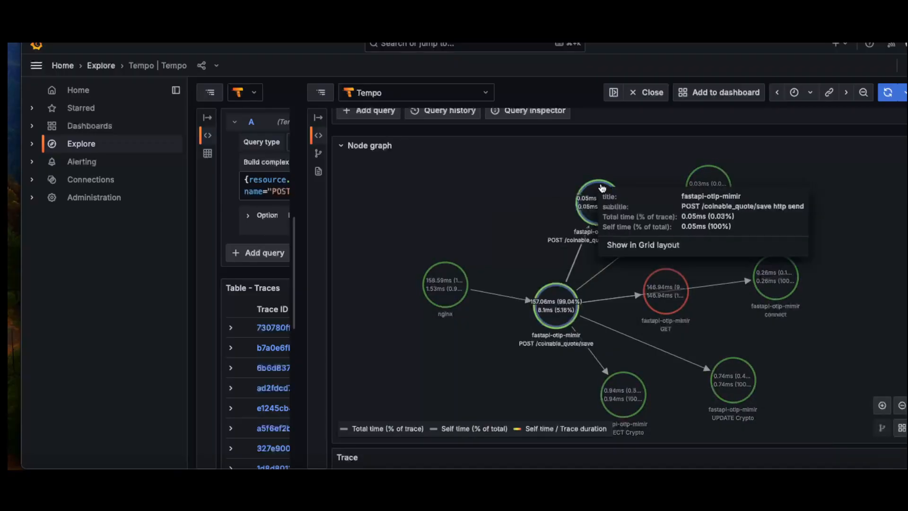
click(699, 185)
click(612, 198)
click(688, 186)
click(608, 200)
click(716, 199)
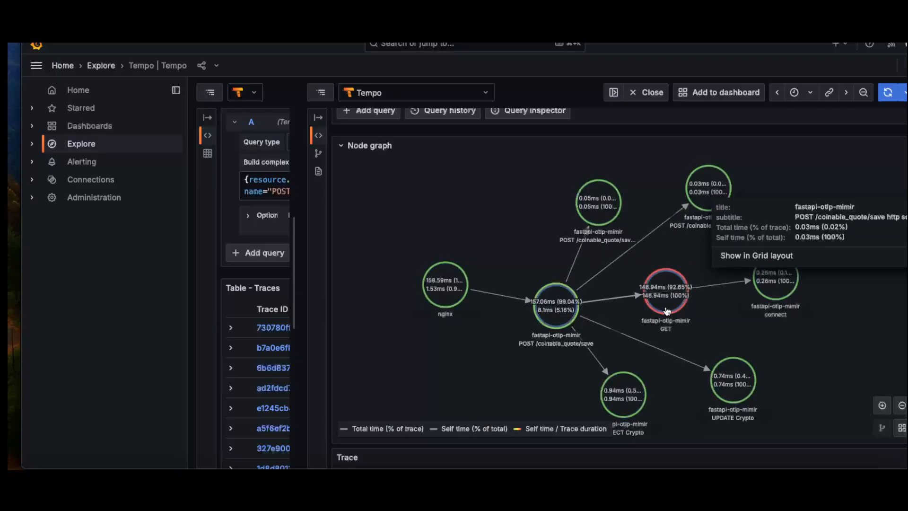
click(680, 301)
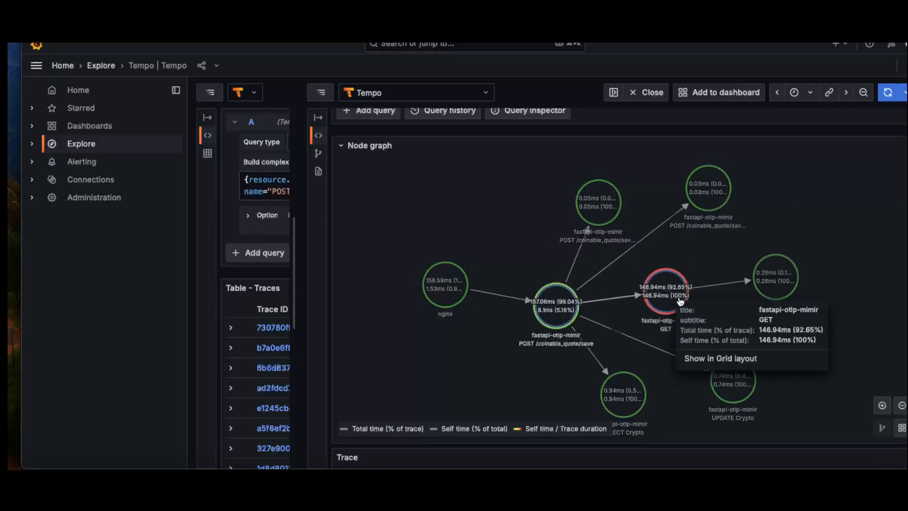
click(654, 302)
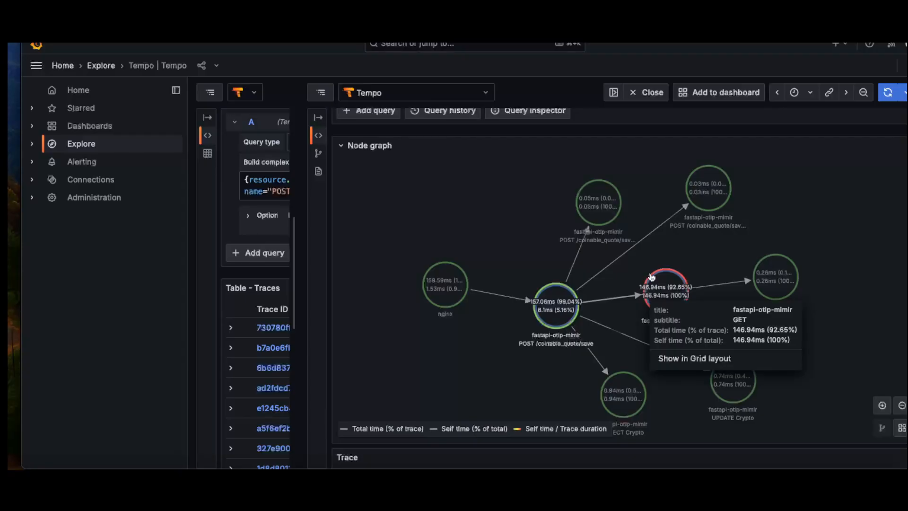
Return to the FastAPI dashboard and isolate the /coinable_quote/save series in the Percentage of Req < 0.1 Sec by Handler panel.
click(319, 119)
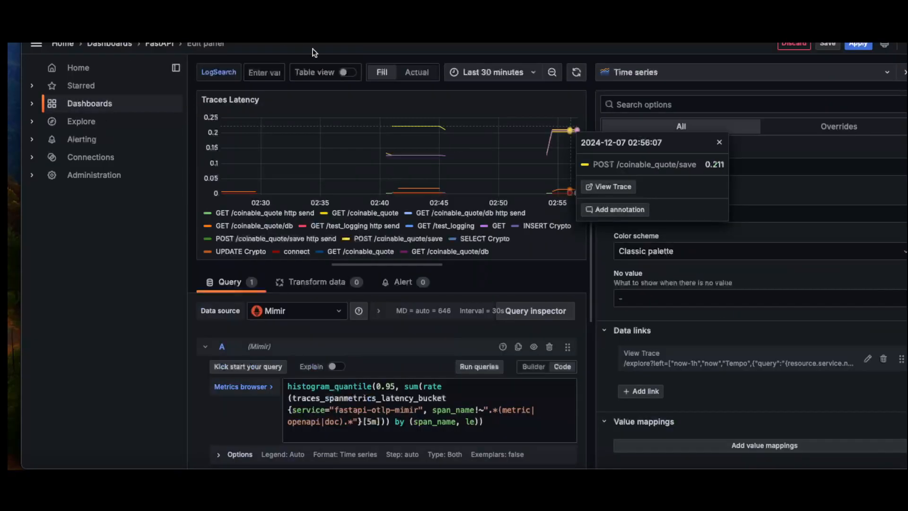
click(160, 44)
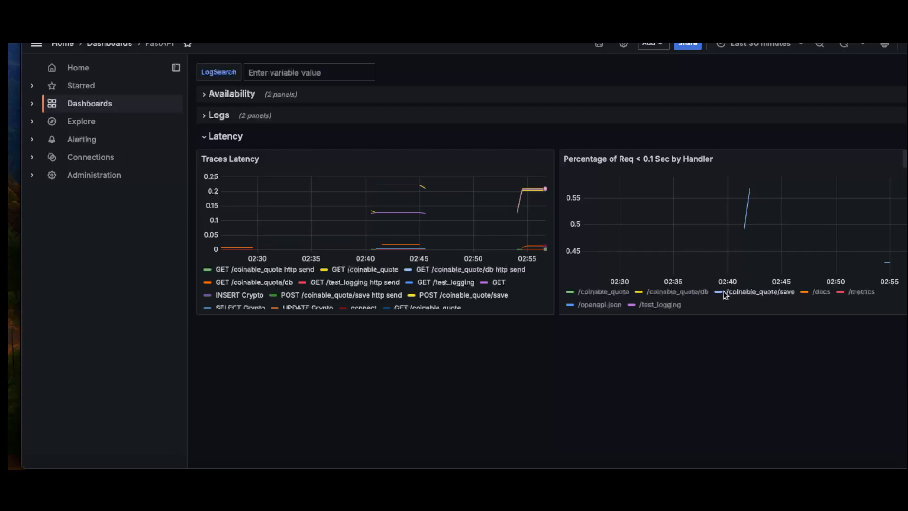
click(742, 294)
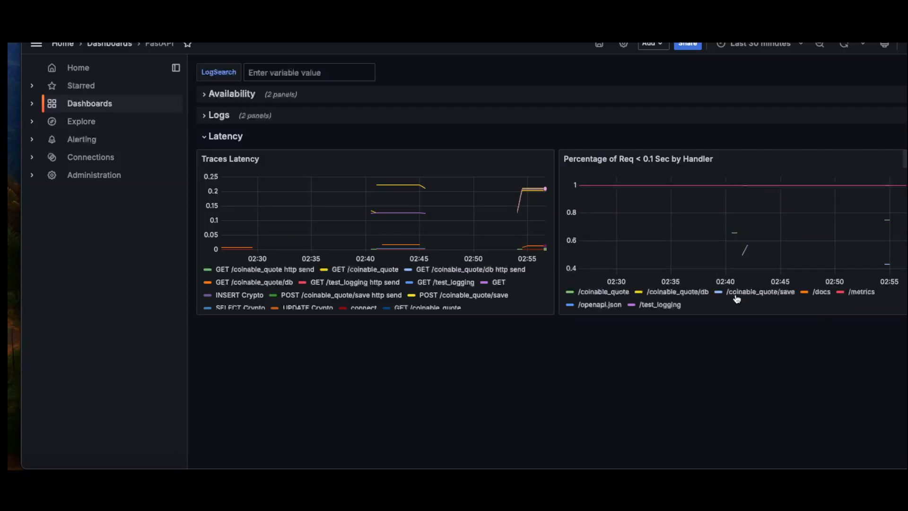
click(736, 295)
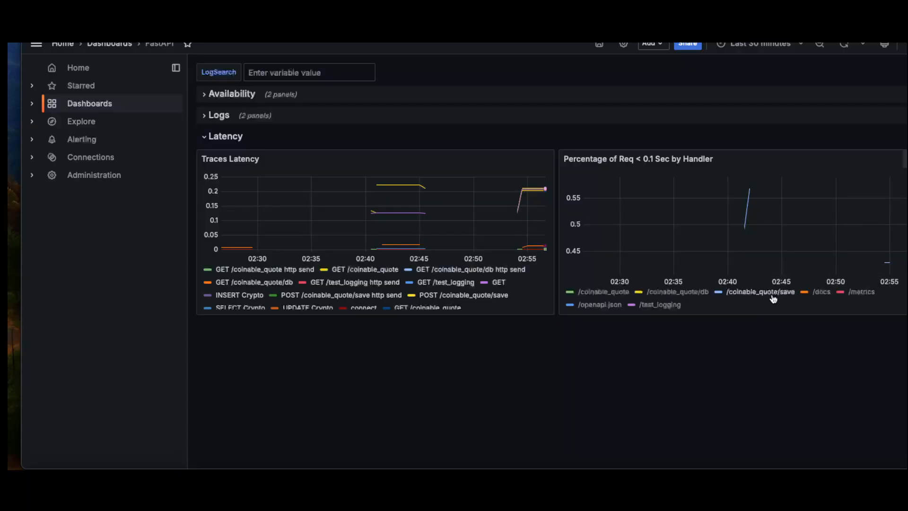
Zoom the dashboard time range out to one hour and follow View Trace from the latest POST /coinable_quote/save point in Traces Latency.
mouse_move(533, 189)
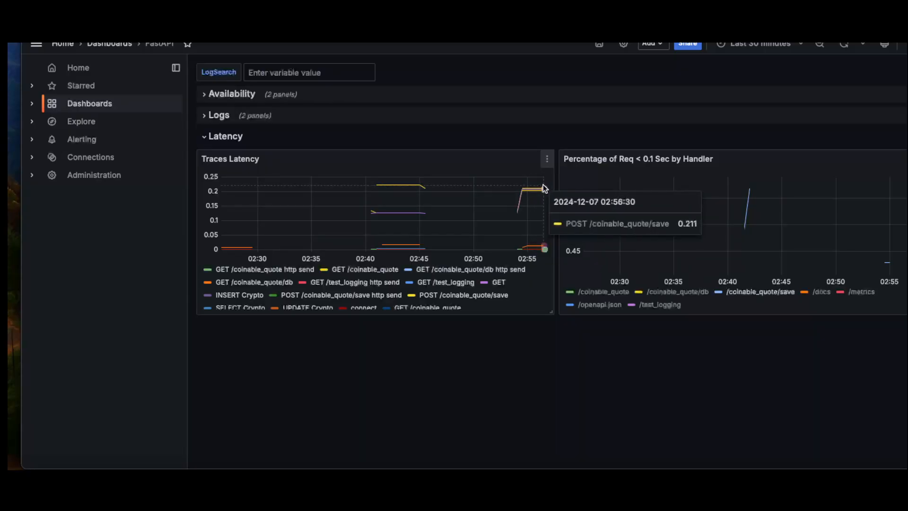
key(t)
key(z)
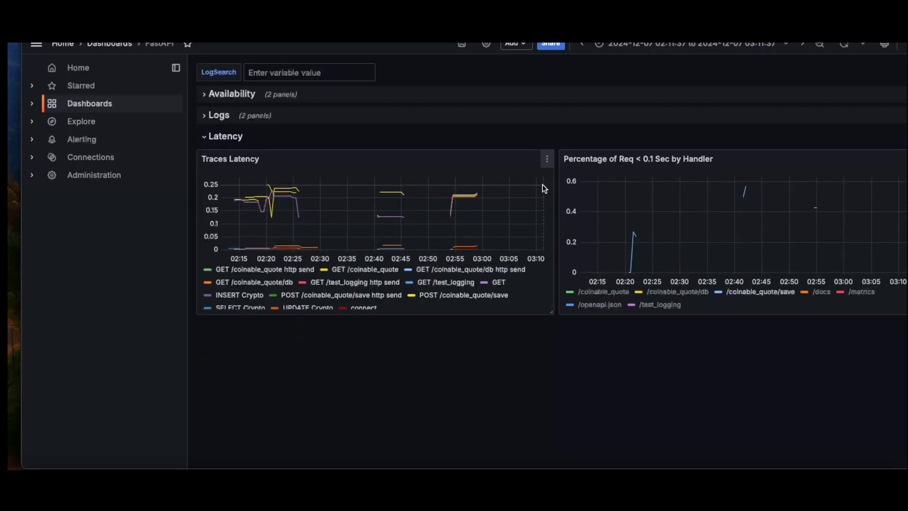
click(476, 192)
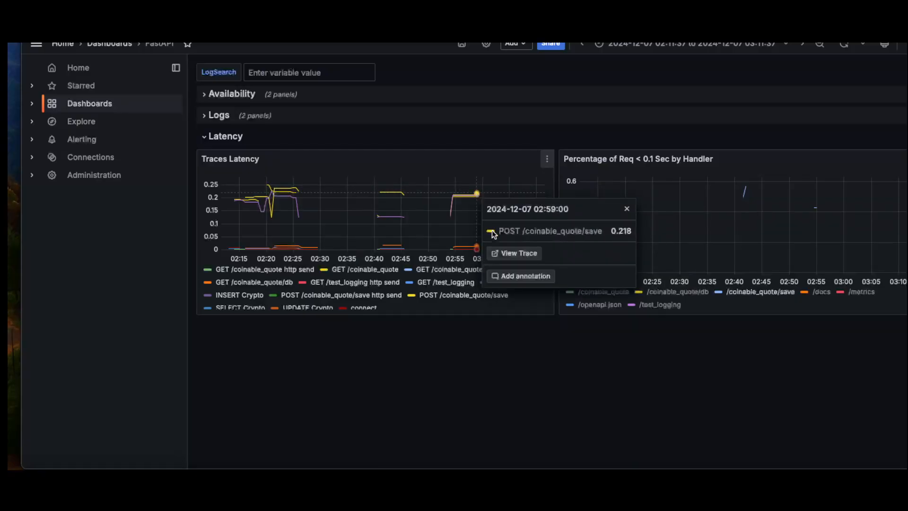
click(505, 250)
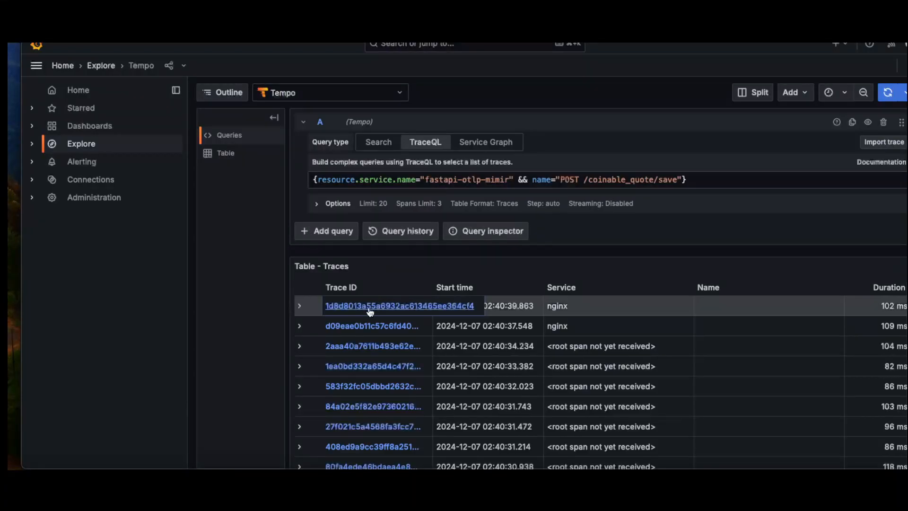
Open the first trace in the traces table, the 102 ms one, and examine its node graph and spans.
click(352, 307)
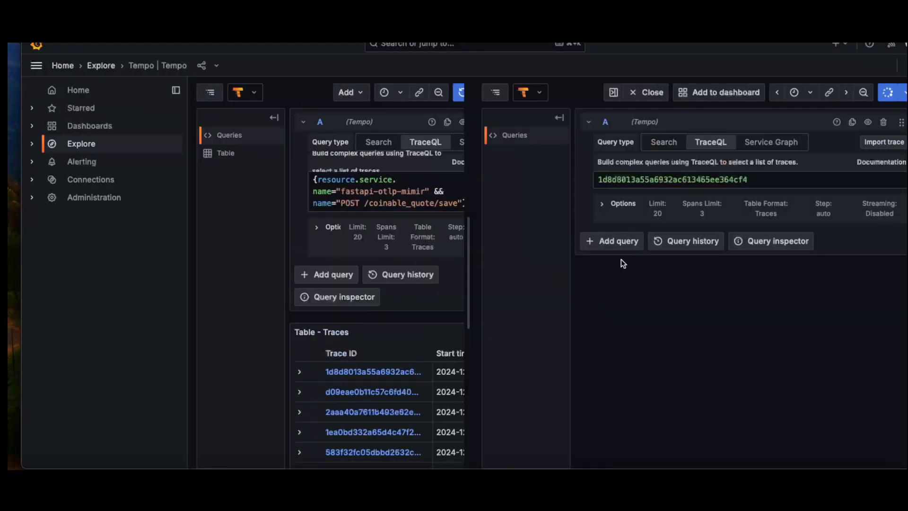
scroll(591, 278, down, 2)
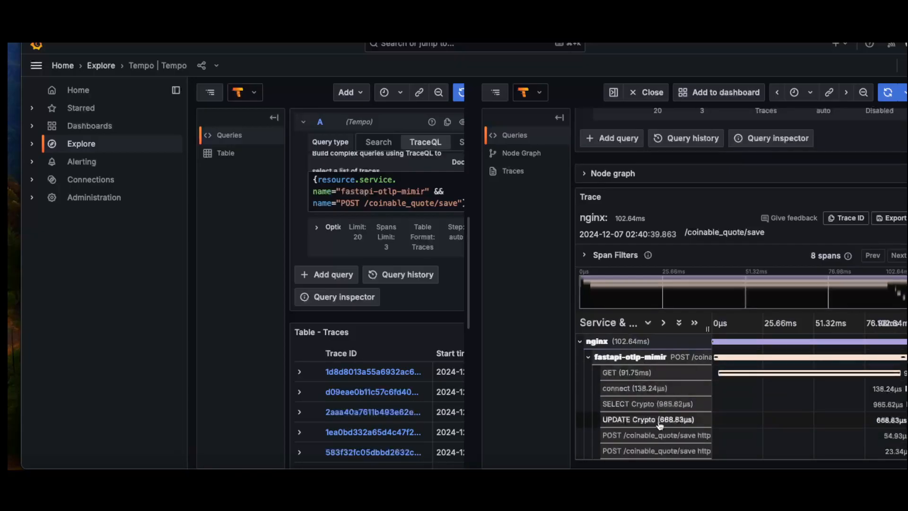
click(587, 175)
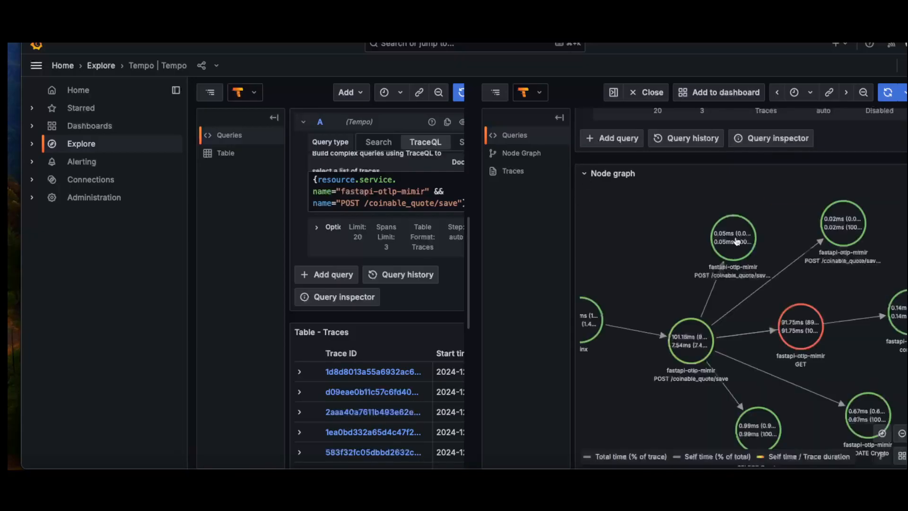
click(598, 176)
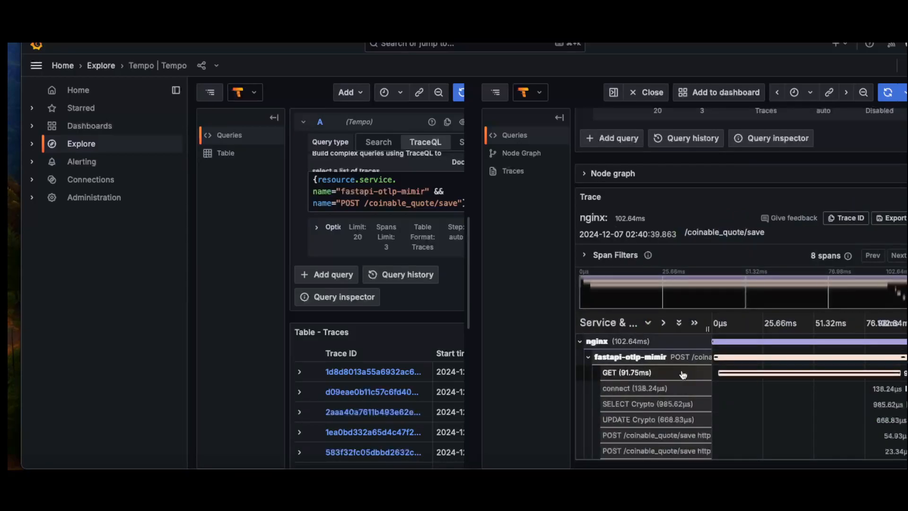
scroll(683, 375, up, 3)
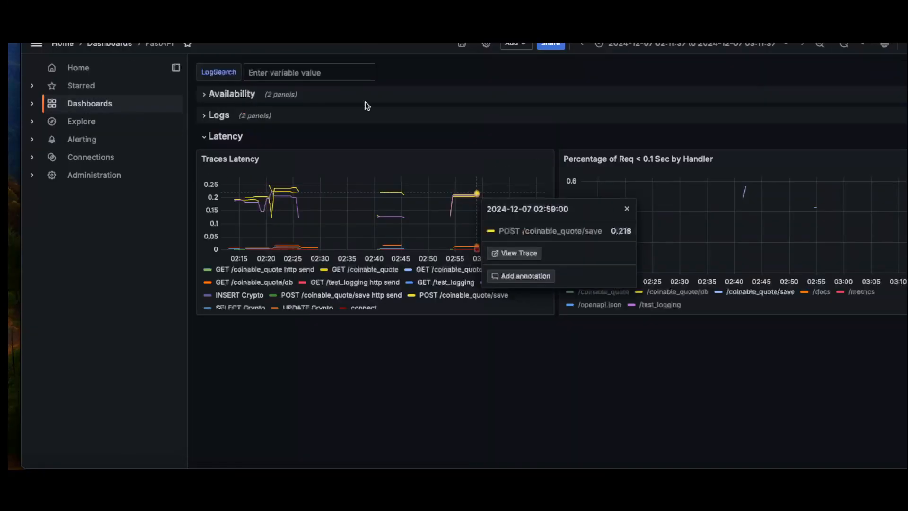
Collapse the Latency row, review the Availability panels, and open the Logs row of the FastAPI dashboard.
click(204, 137)
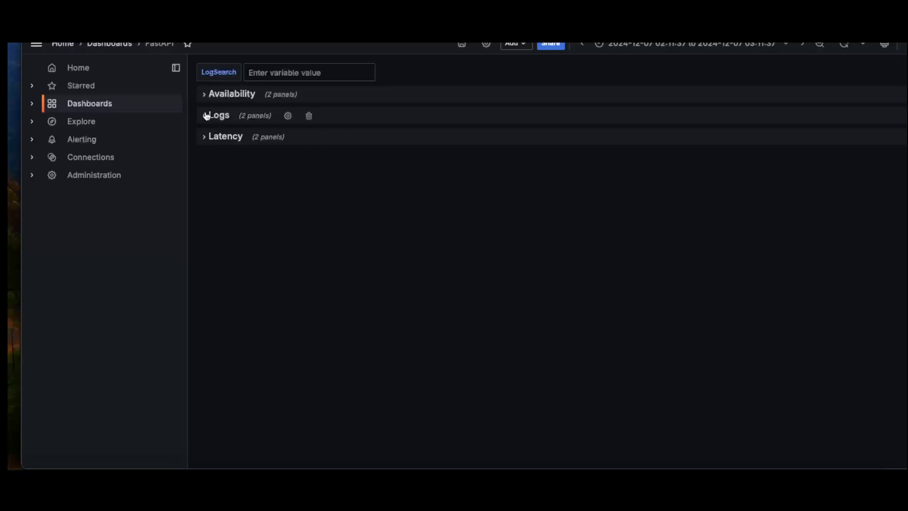
click(205, 94)
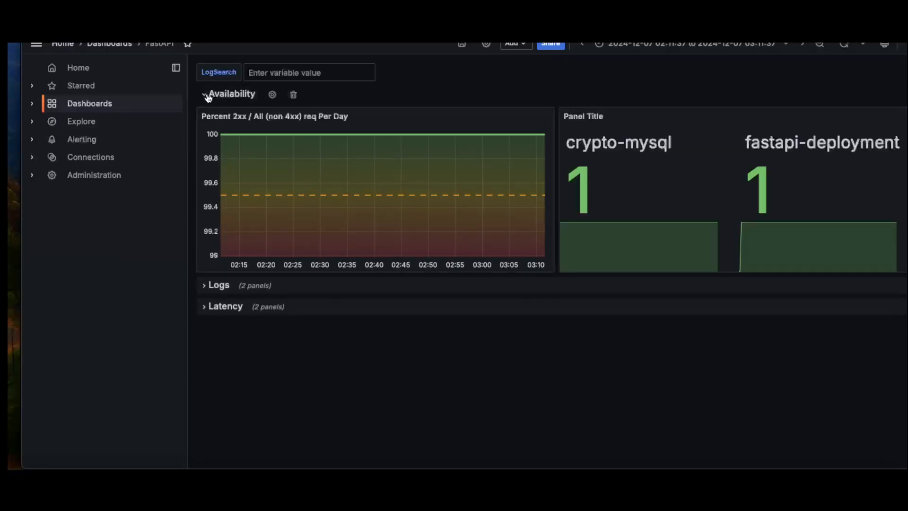
click(206, 96)
click(208, 116)
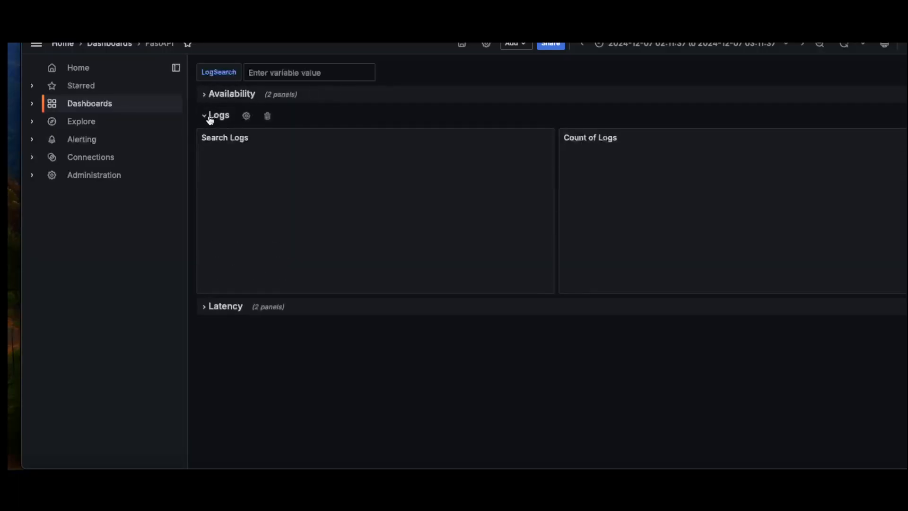
Set the dashboard time range to the last 15 minutes, filter LogSearch by "error" and inspect the peak in Count of Logs.
click(322, 74)
click(703, 50)
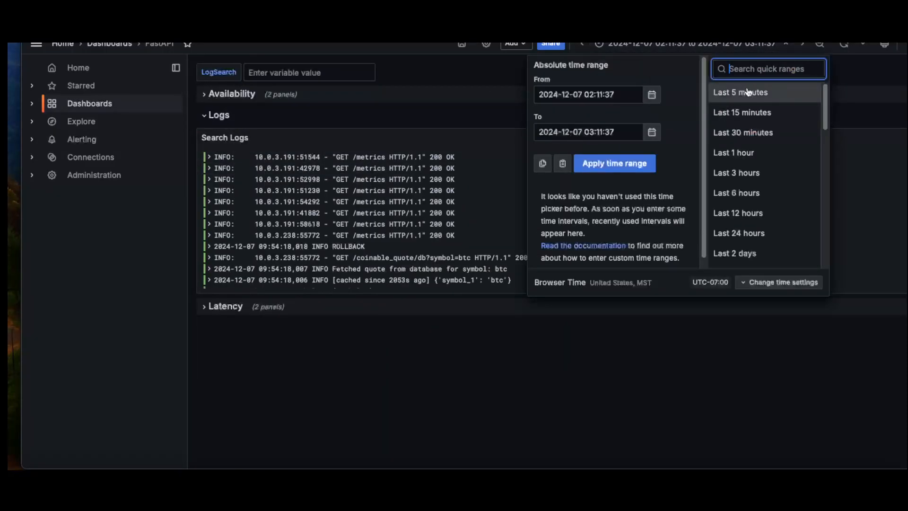
click(752, 113)
click(333, 72)
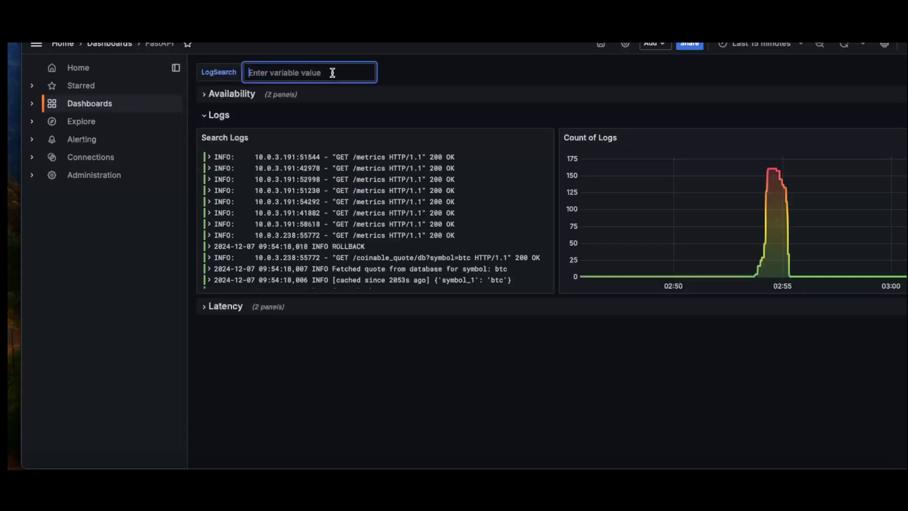
text(erro)
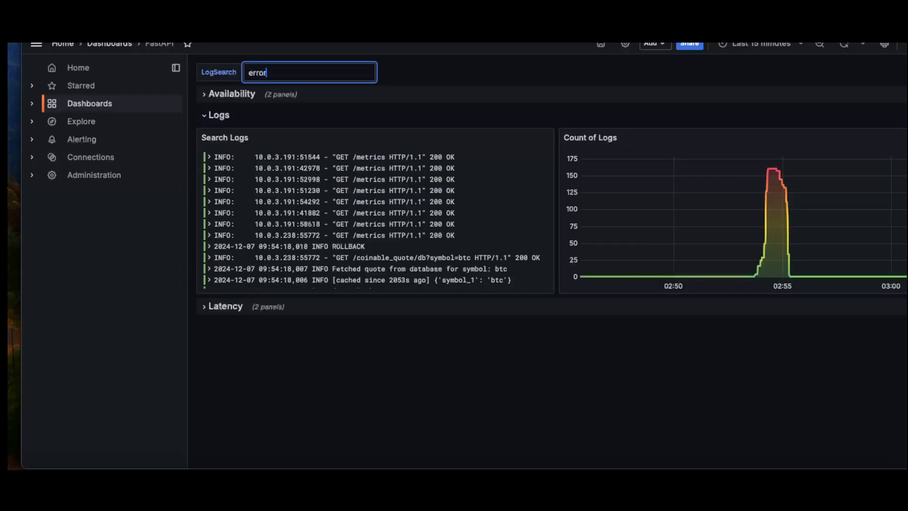
text(r)
key(Return)
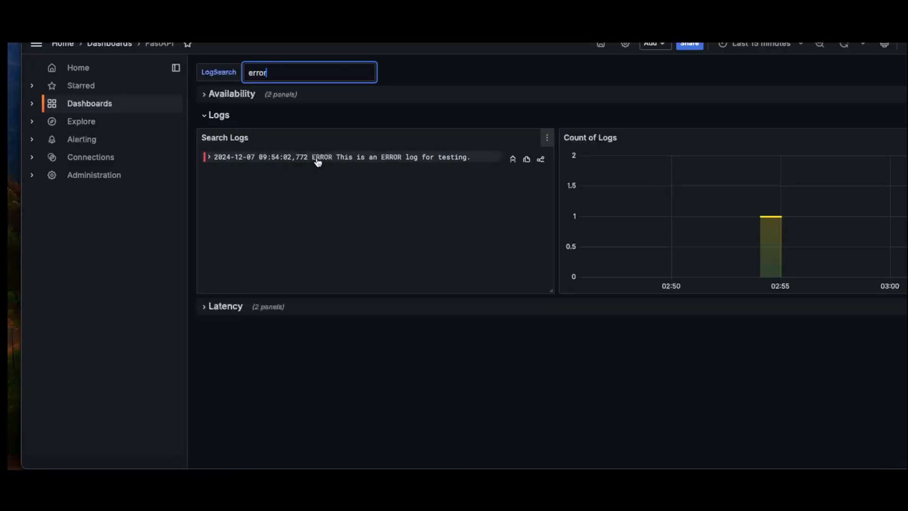
mouse_move(770, 218)
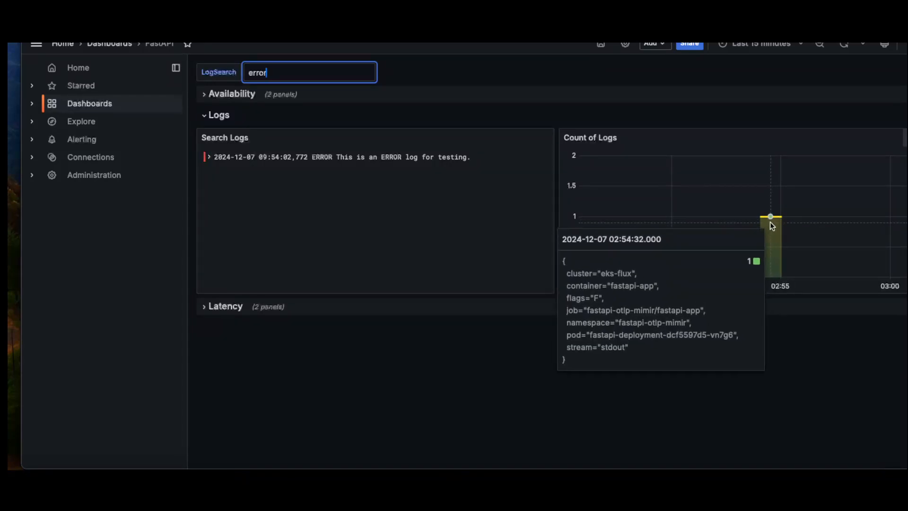
Change the LogSearch filter to "info" and browse the matching entries in Search Logs.
double_click(322, 76)
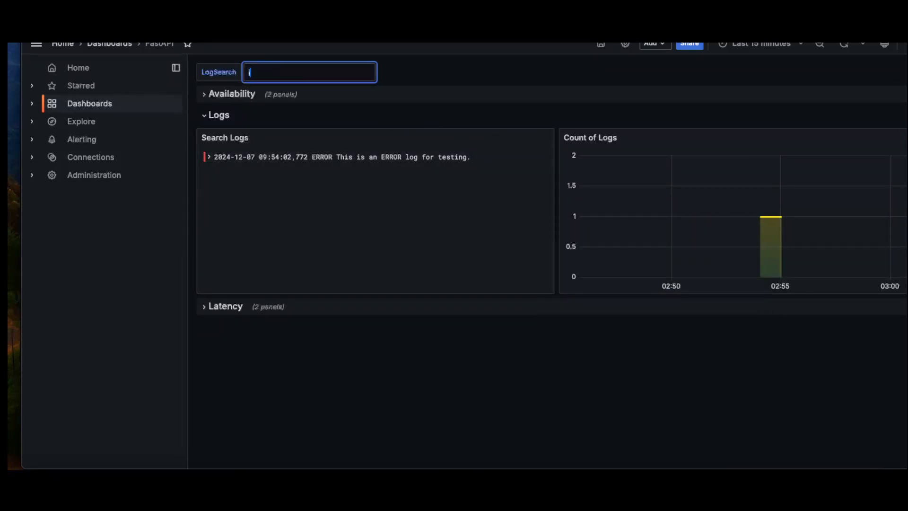
text(info)
key(Return)
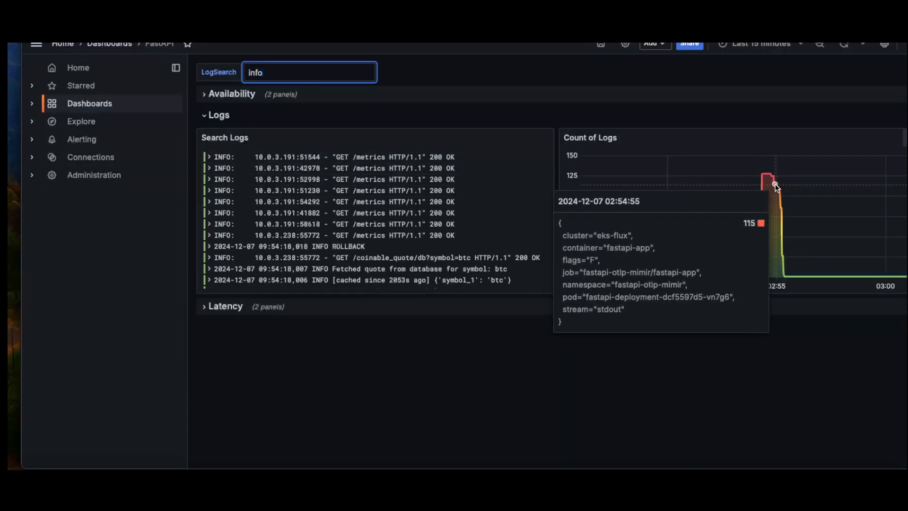
scroll(407, 202, down, 10)
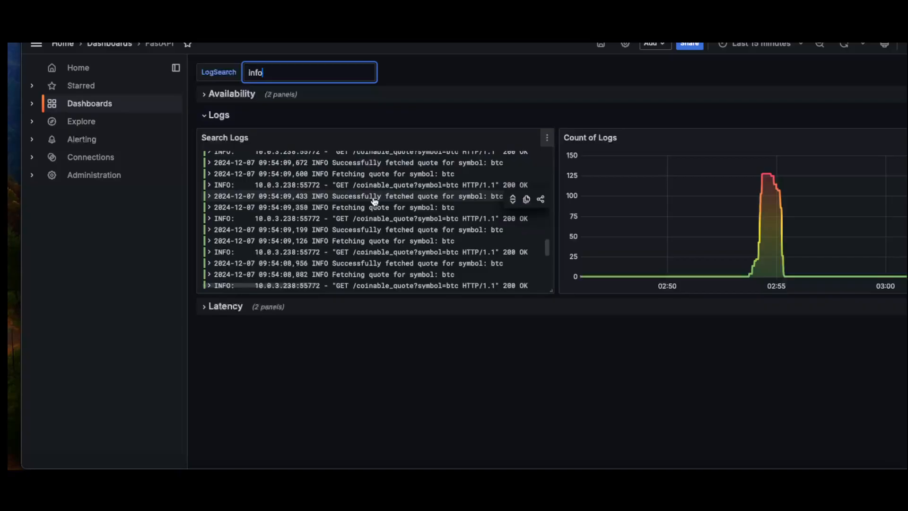
scroll(377, 198, up, 10)
Clear the LogSearch filter and look through the unfiltered entries in Search Logs.
double_click(292, 77)
key(BackSpace)
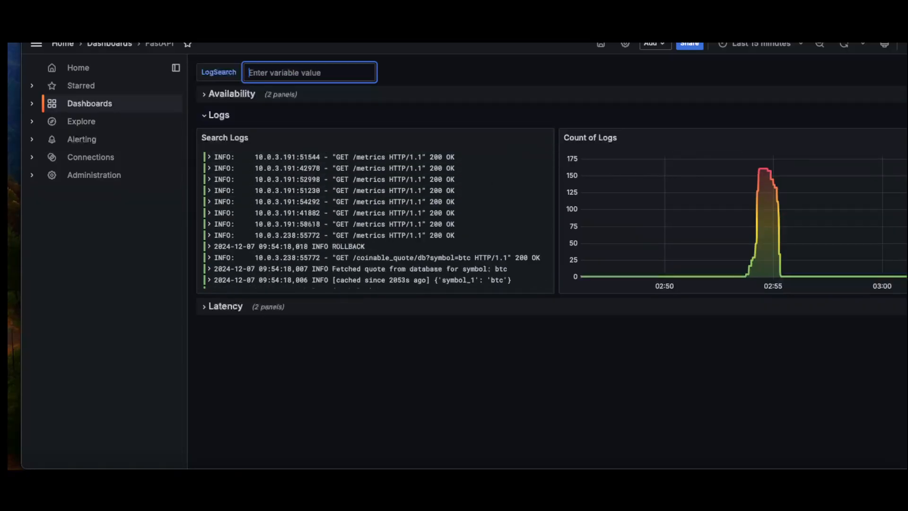
scroll(382, 238, down, 3)
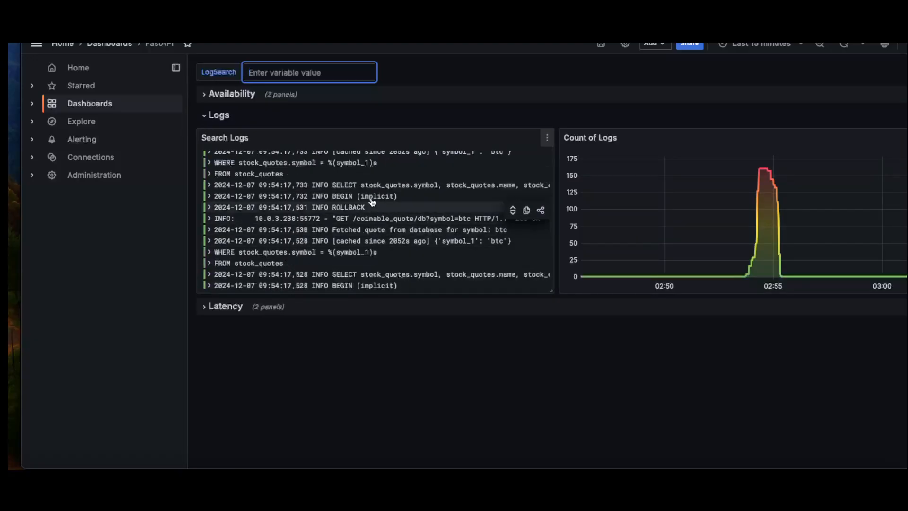
scroll(374, 225, up, 3)
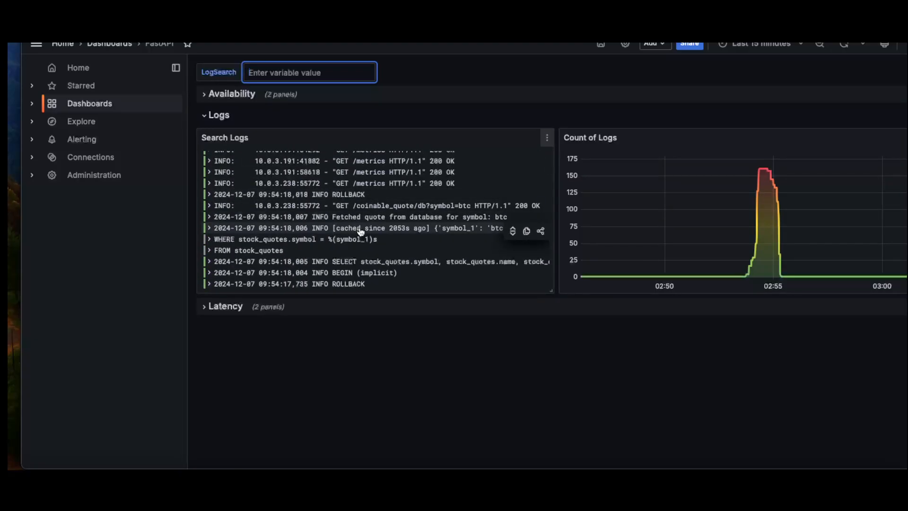
Expand the Latency row and compare the GET /coinable_quote trace latency with the entries in Search Logs.
click(210, 307)
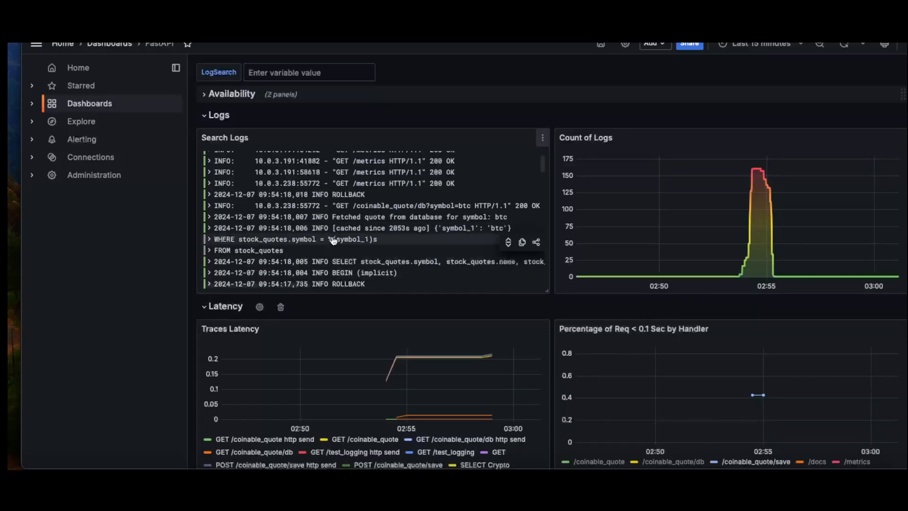
mouse_move(474, 363)
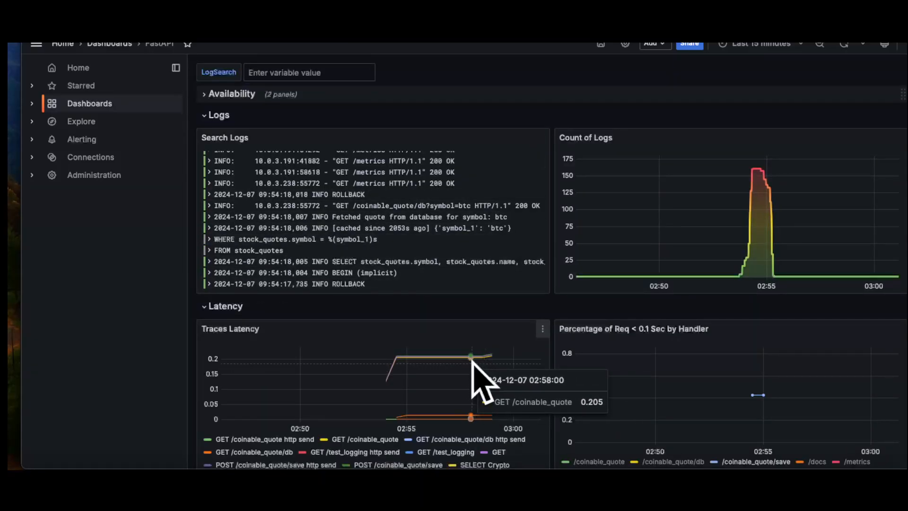
scroll(354, 217, up, 2)
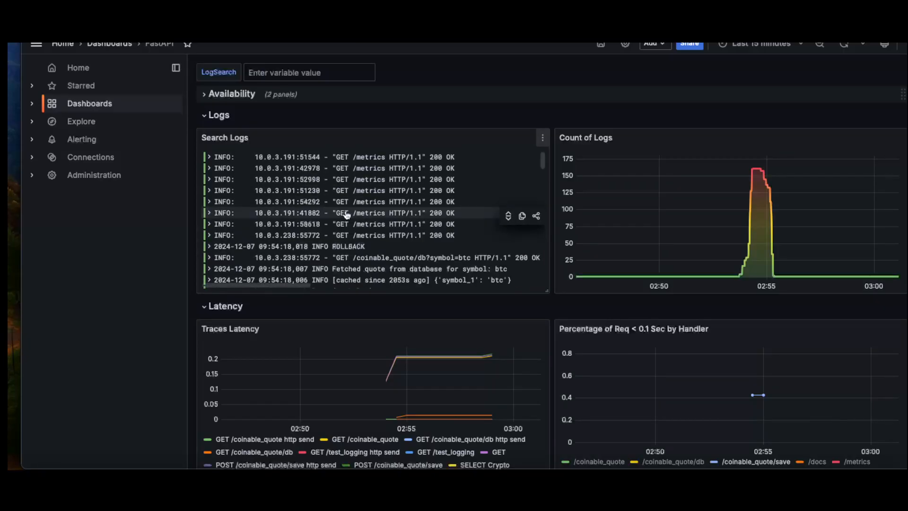
scroll(355, 217, down, 4)
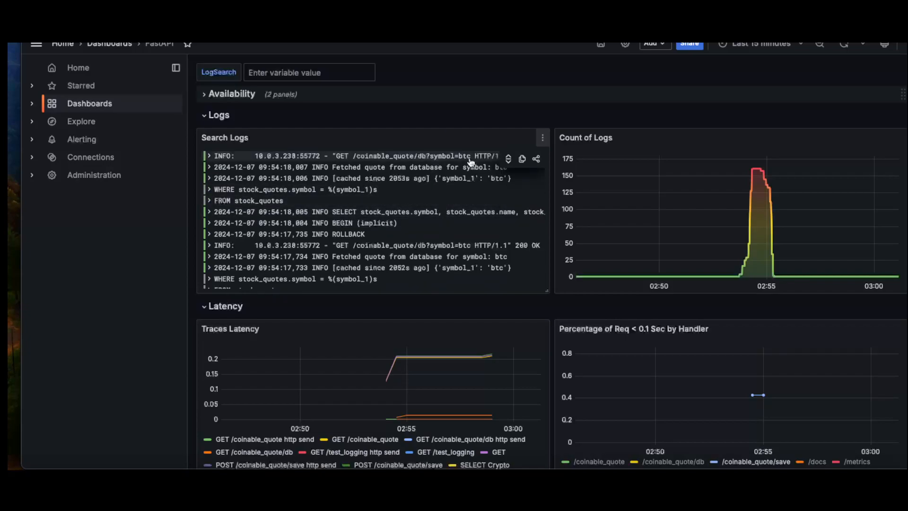
Leave the FastAPI dashboard without saving changes and review the request, latency and certificate panels of the NGINX Ingress controller dashboard.
click(83, 104)
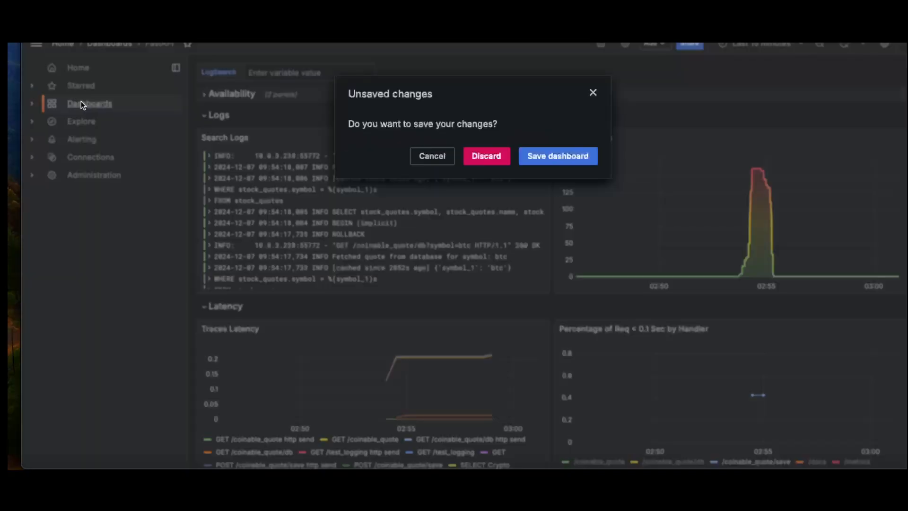
click(486, 156)
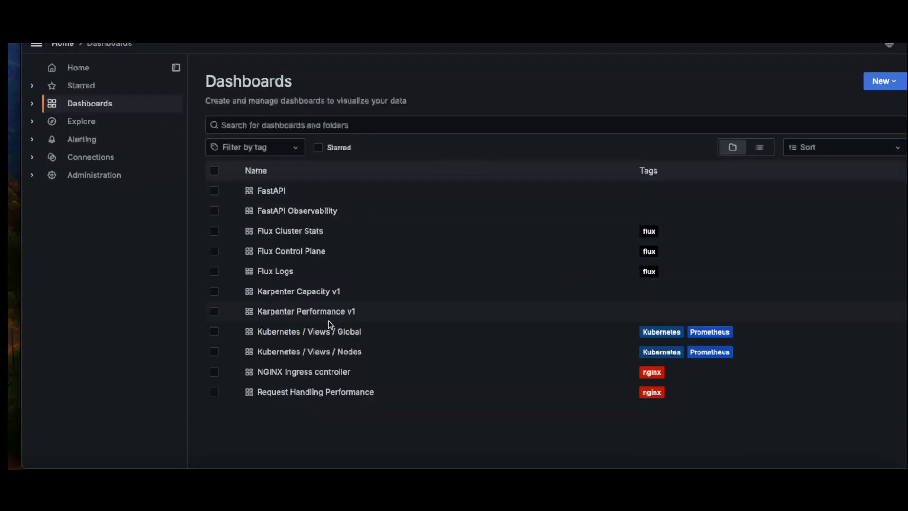
click(293, 372)
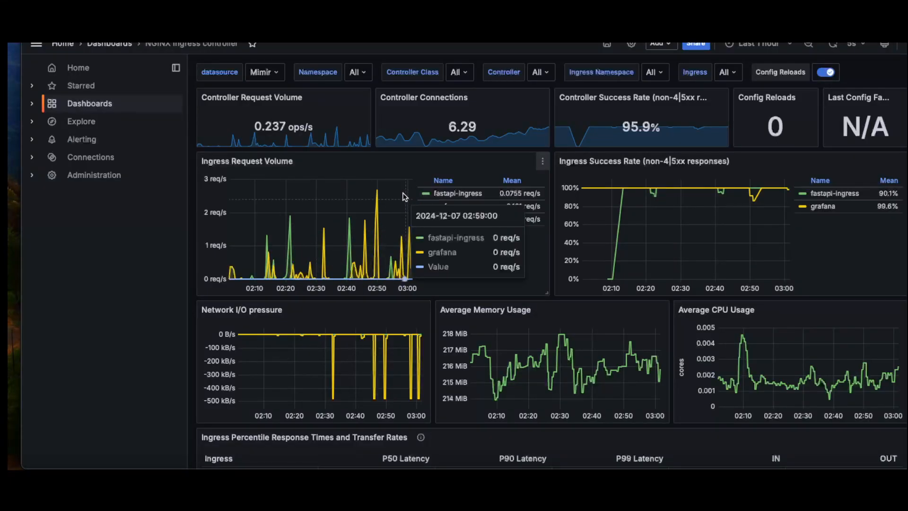
scroll(634, 205, down, 5)
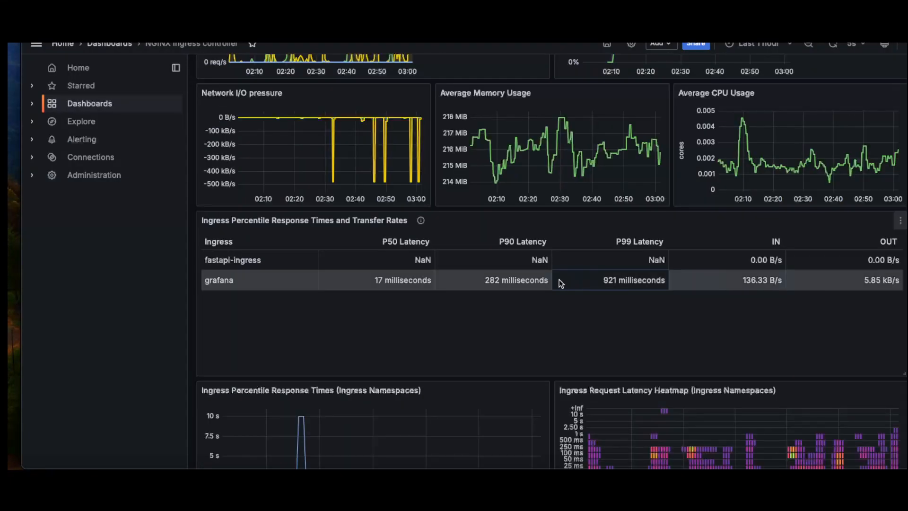
scroll(476, 240, down, 1)
scroll(477, 239, down, 3)
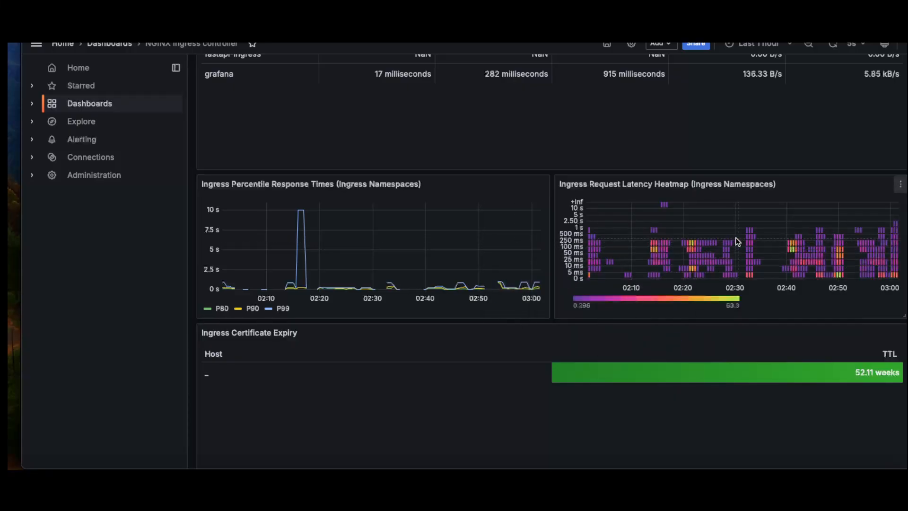
scroll(628, 215, up, 8)
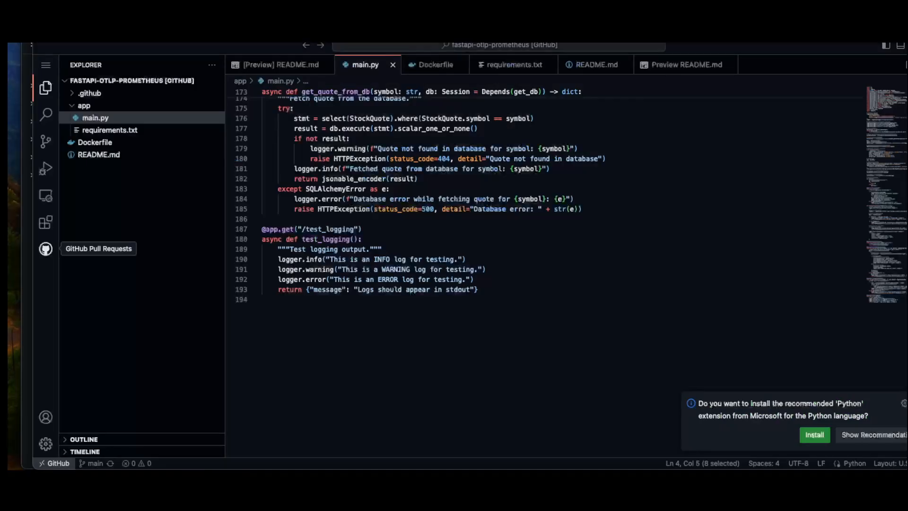
Switch to the code editor and examine the imports, logging setup and OpenTelemetry and Prometheus instrumentation in main.py.
scroll(357, 215, down, 5)
scroll(356, 215, up, 15)
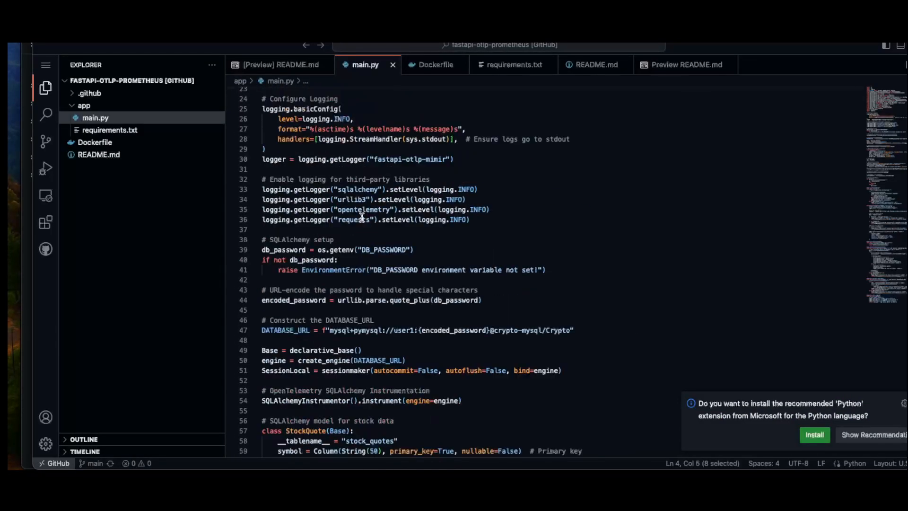
drag(372, 309, 295, 132)
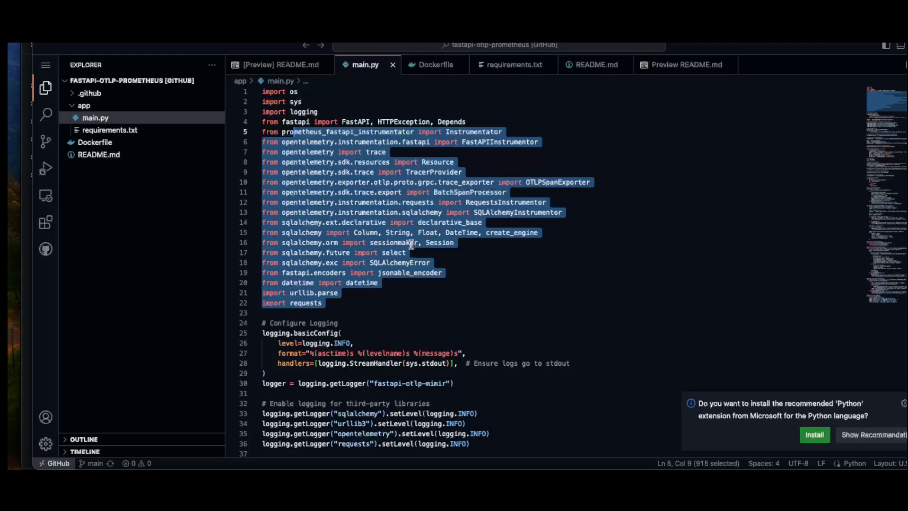
scroll(413, 244, down, 8)
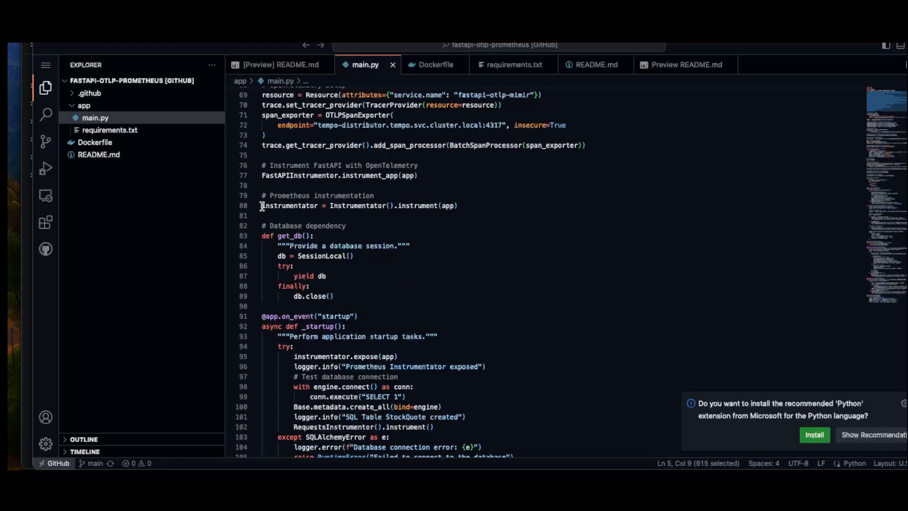
Open requirements.txt and examine the Prometheus and OpenTelemetry package entries.
click(120, 132)
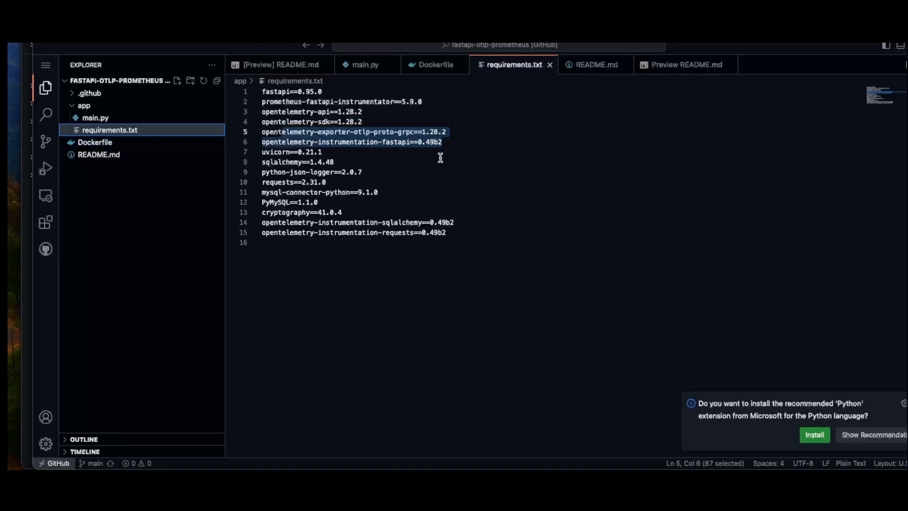
drag(454, 240, 358, 183)
click(275, 110)
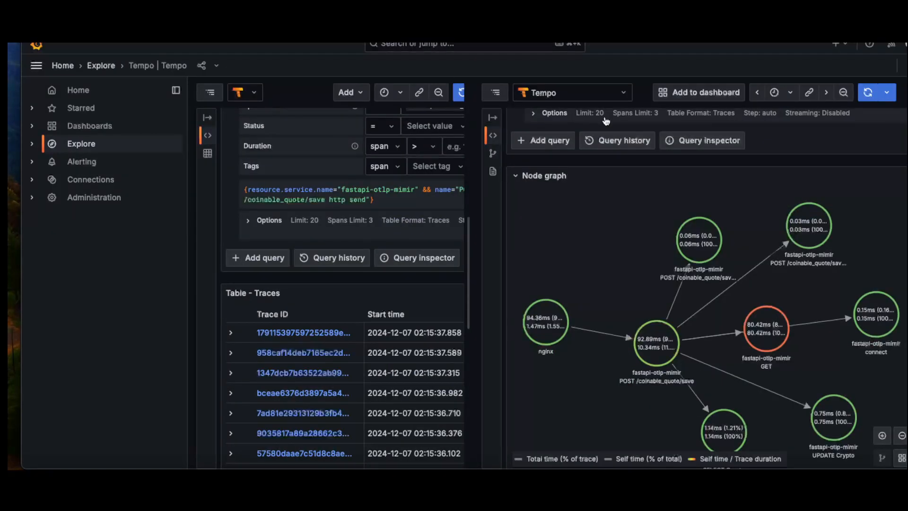
Return to the Tempo trace in Grafana Explore and examine the TraceQL query above its node graph.
scroll(617, 164, up, 3)
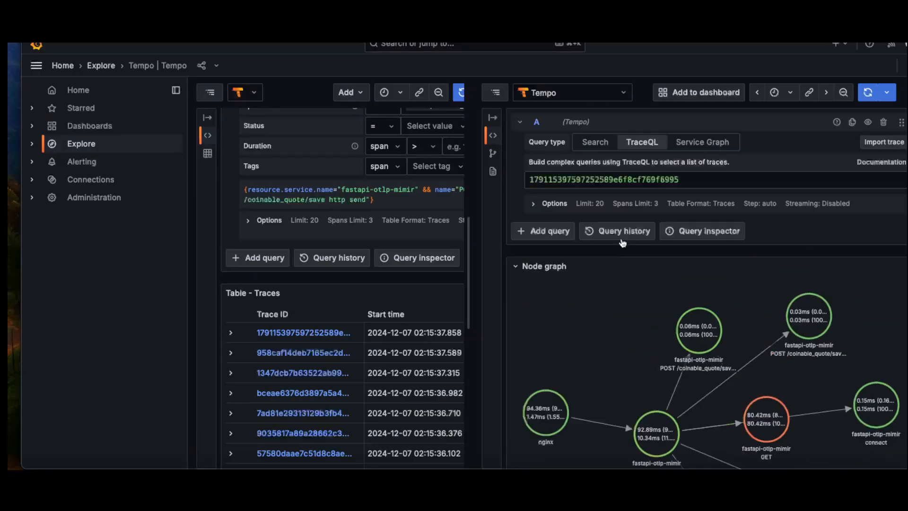